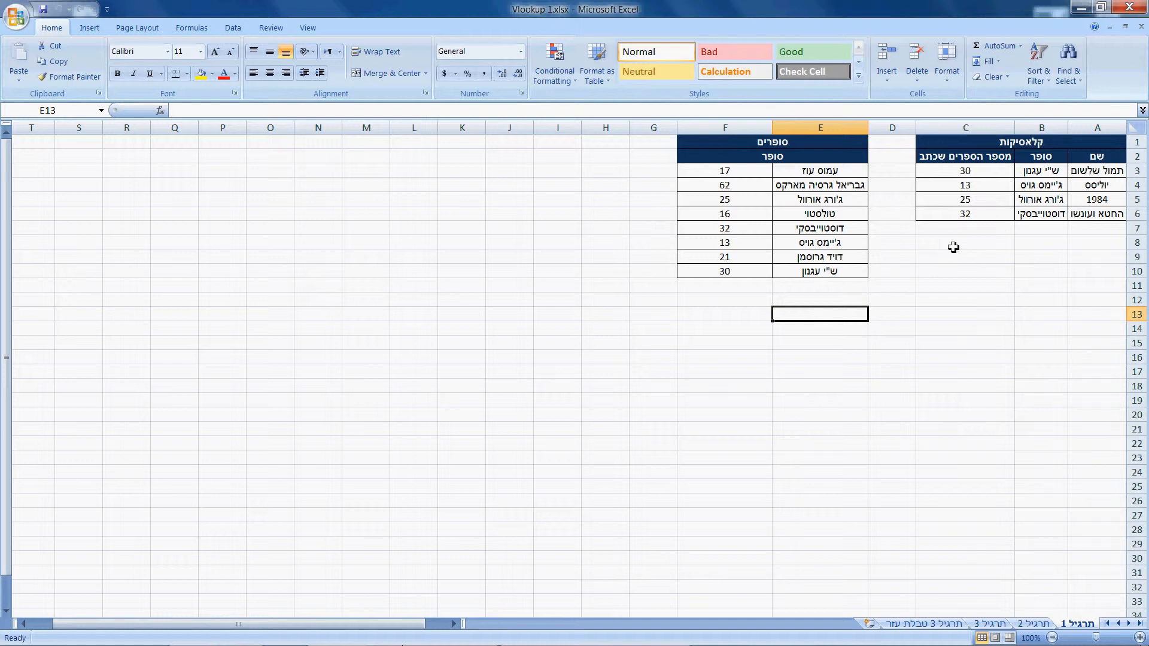
- Clear the existing formulas from C3:C6 in the מספר הספרים שכתב column of the קלאסיקות table
drag(1013, 145, 1014, 213)
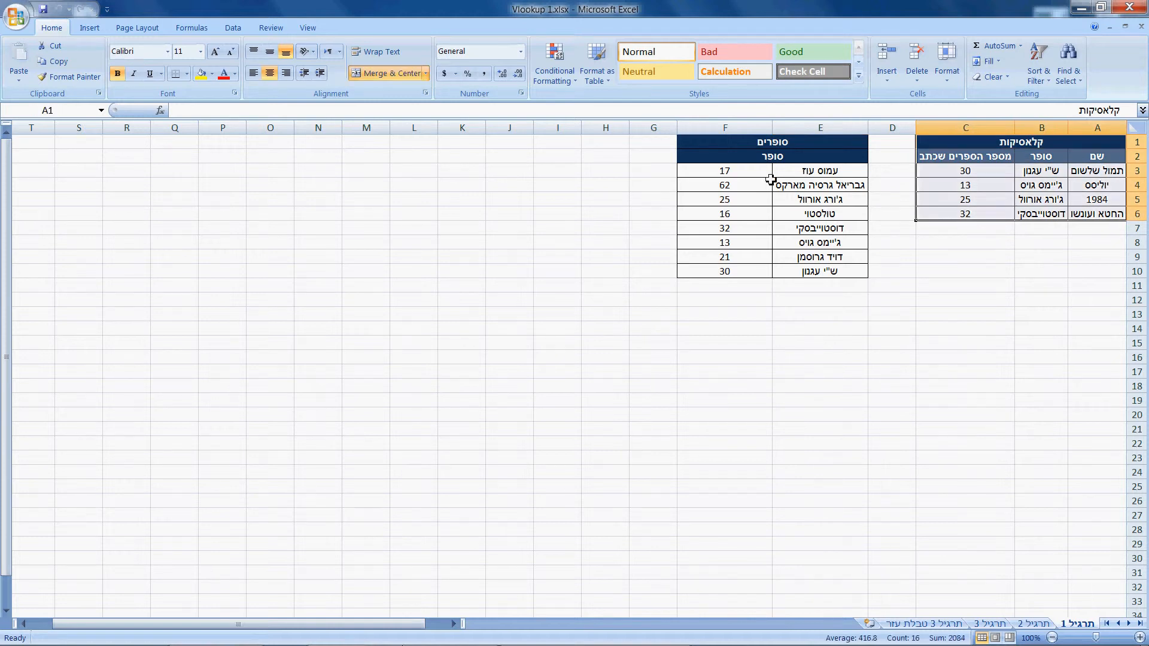
drag(755, 145, 748, 267)
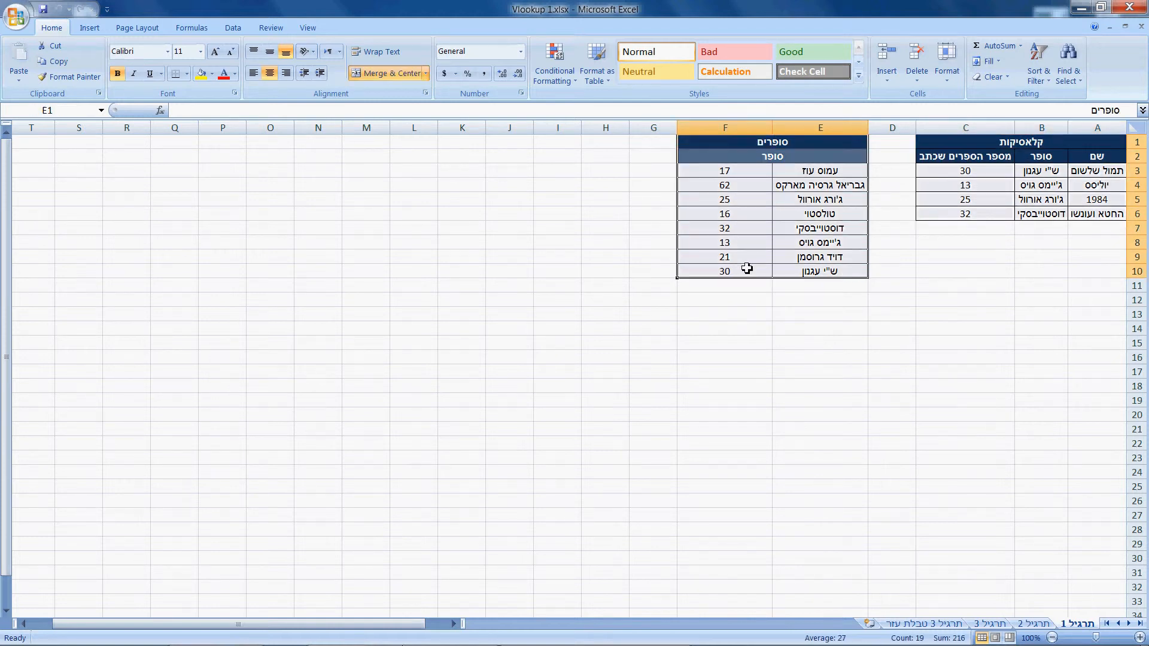
click(952, 258)
drag(957, 170, 955, 217)
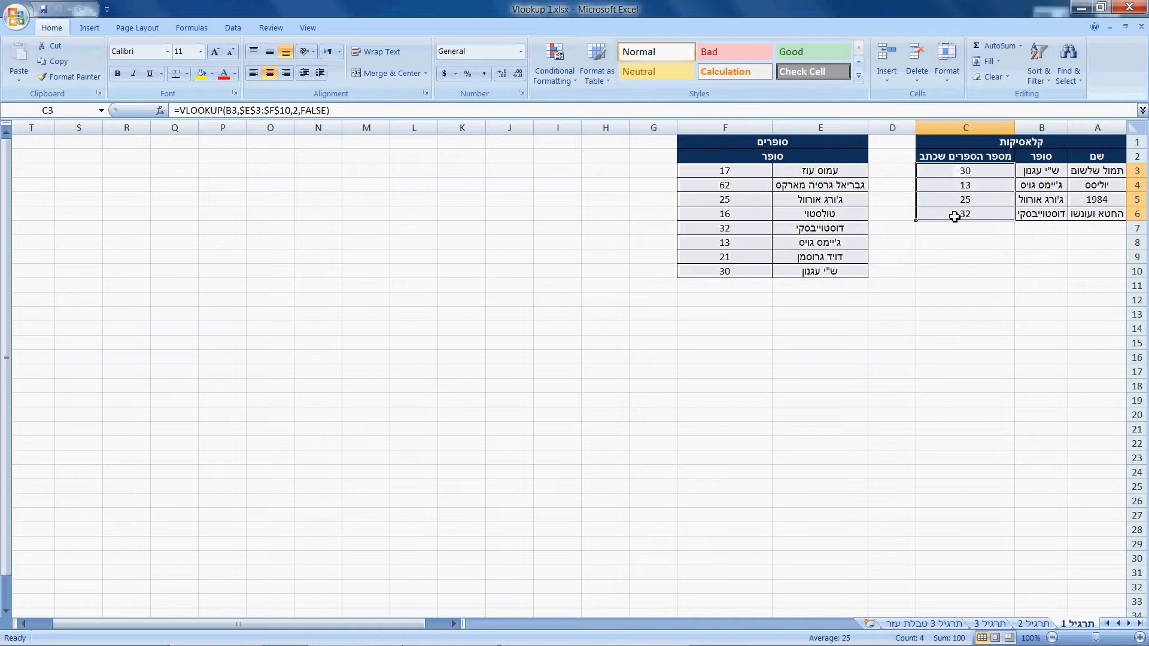
key(Delete)
click(962, 198)
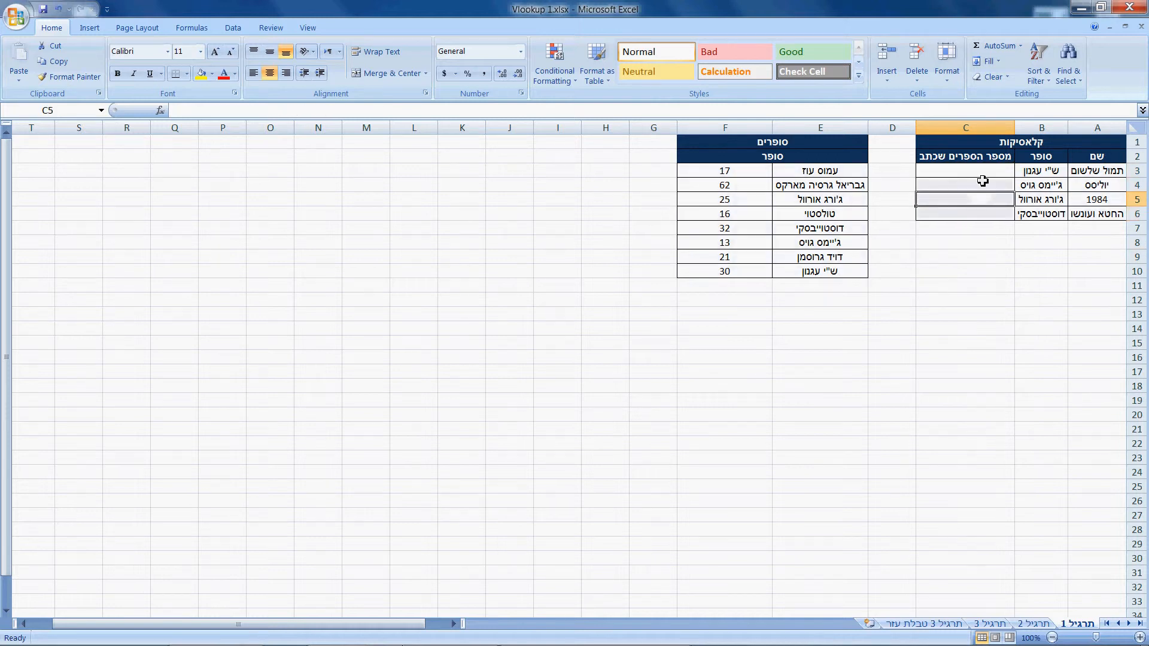
- Examine row 3 of the קלאסיקות table and the first data row of the סופרים table
click(1100, 172)
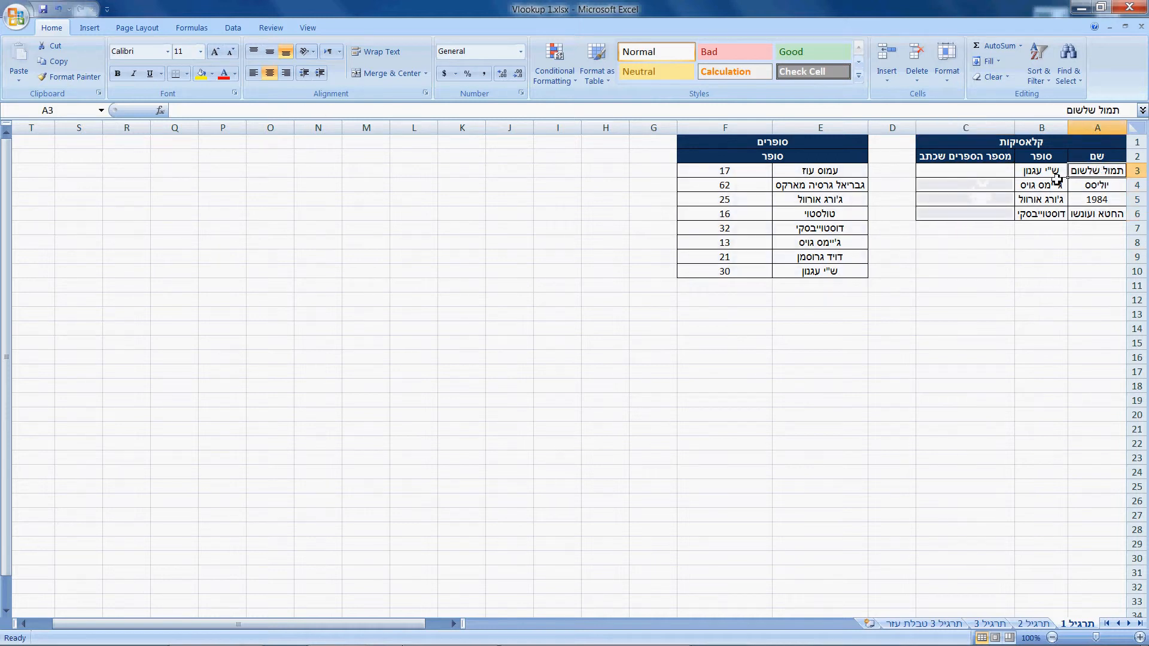
click(1046, 174)
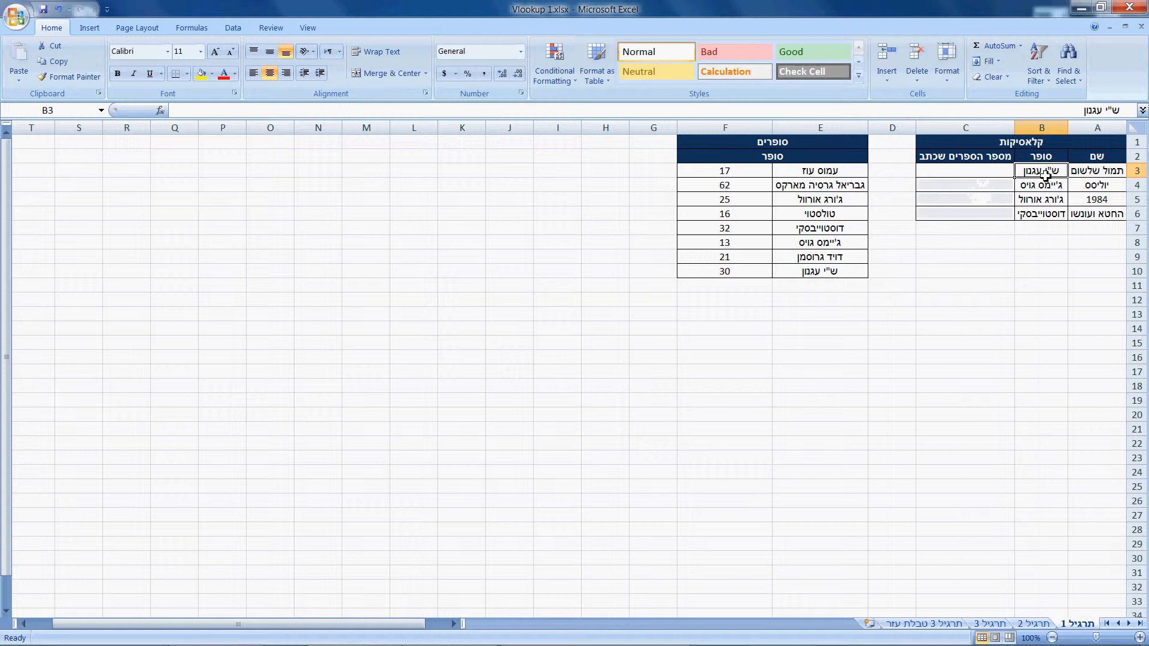
click(991, 175)
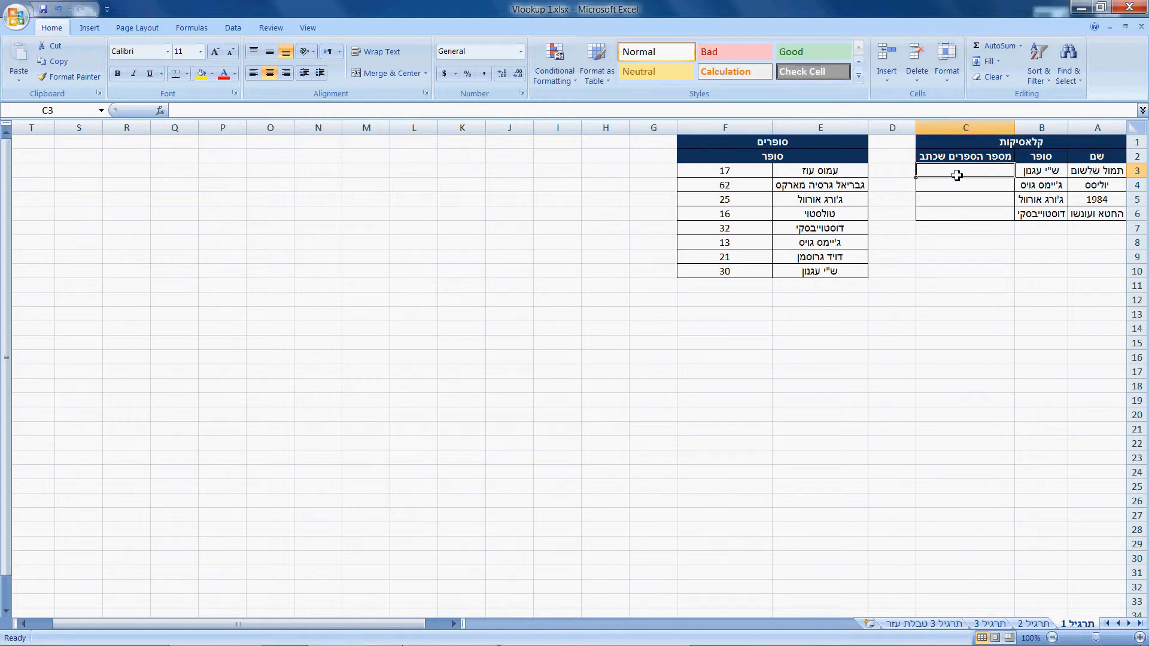
click(1048, 173)
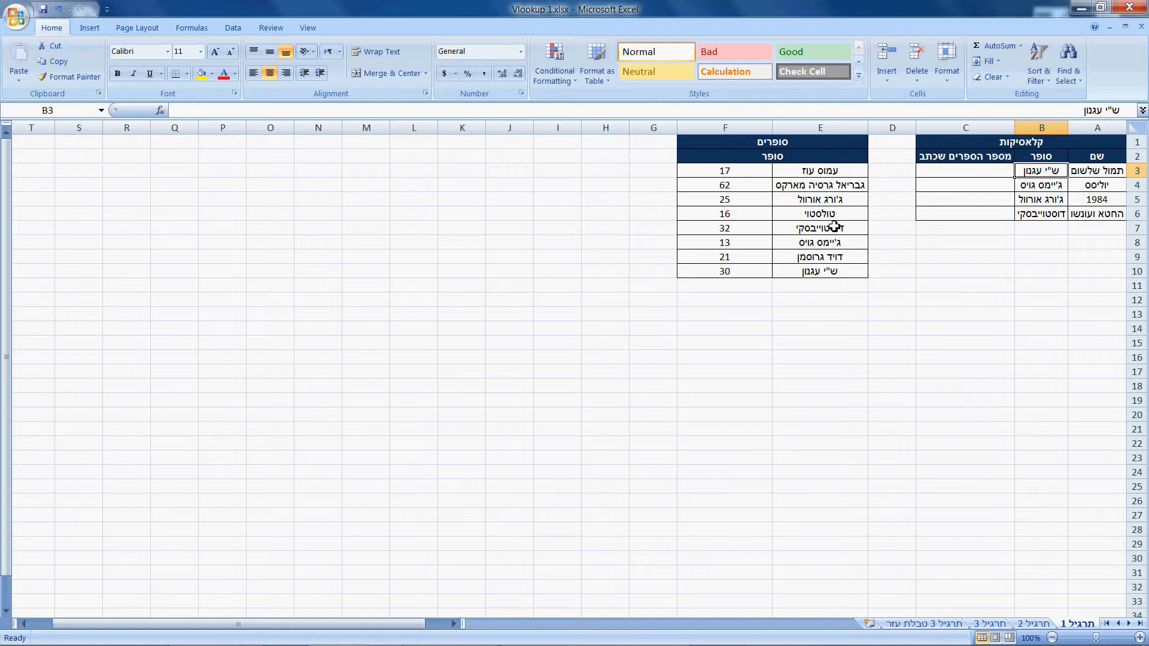
click(816, 174)
click(740, 174)
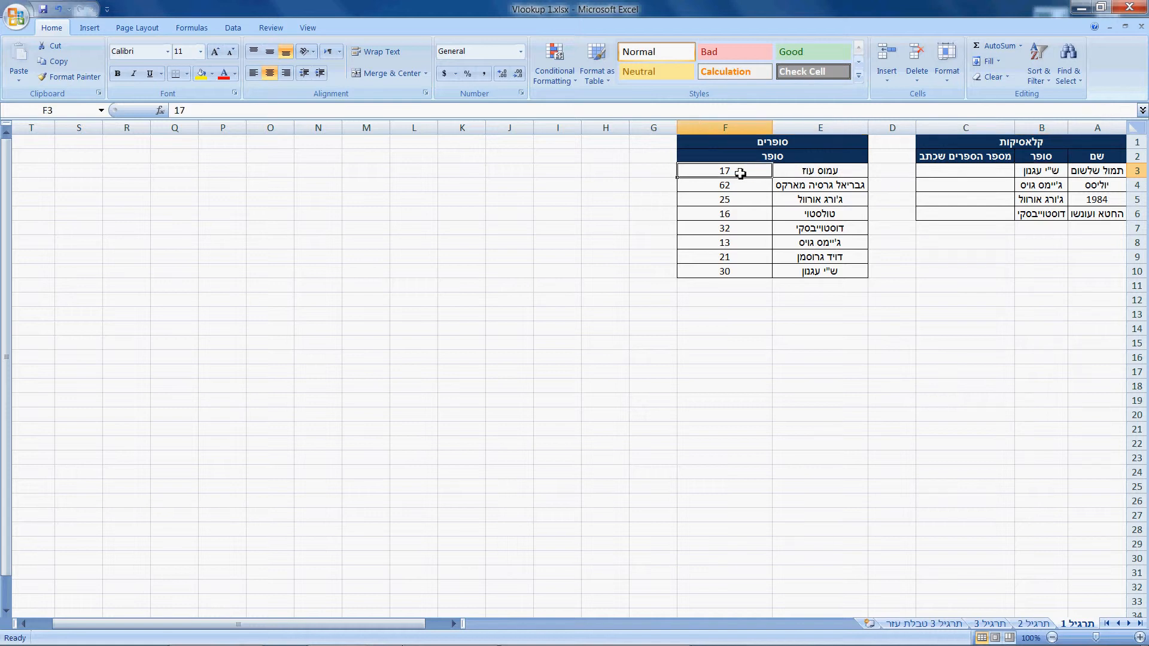
- Unmerge the header cells E2:F2 in the סופרים table
click(760, 159)
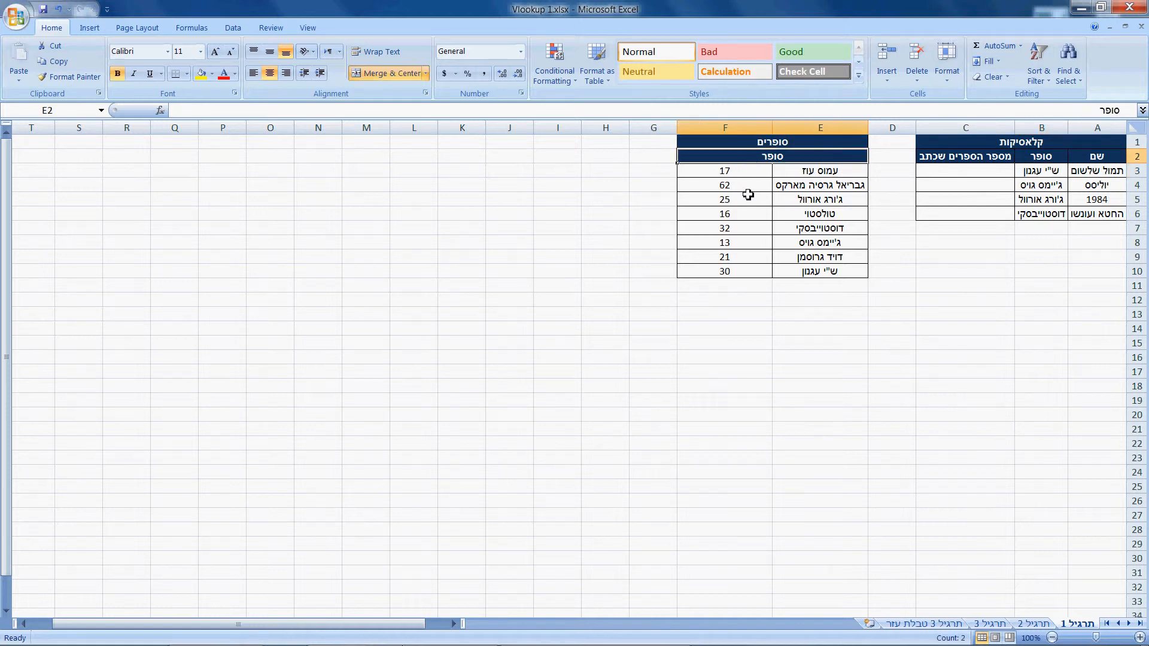
click(381, 74)
click(545, 381)
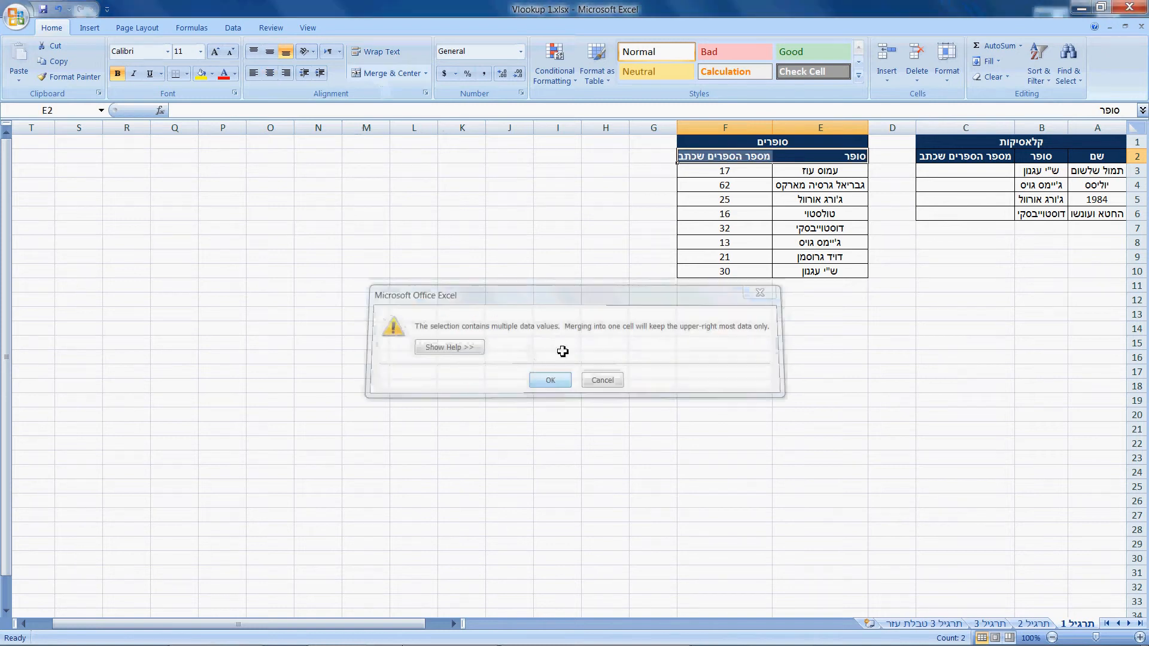
click(610, 190)
- Match the author in B3 to the corresponding author and book count in row 10 of the סופרים table
click(711, 159)
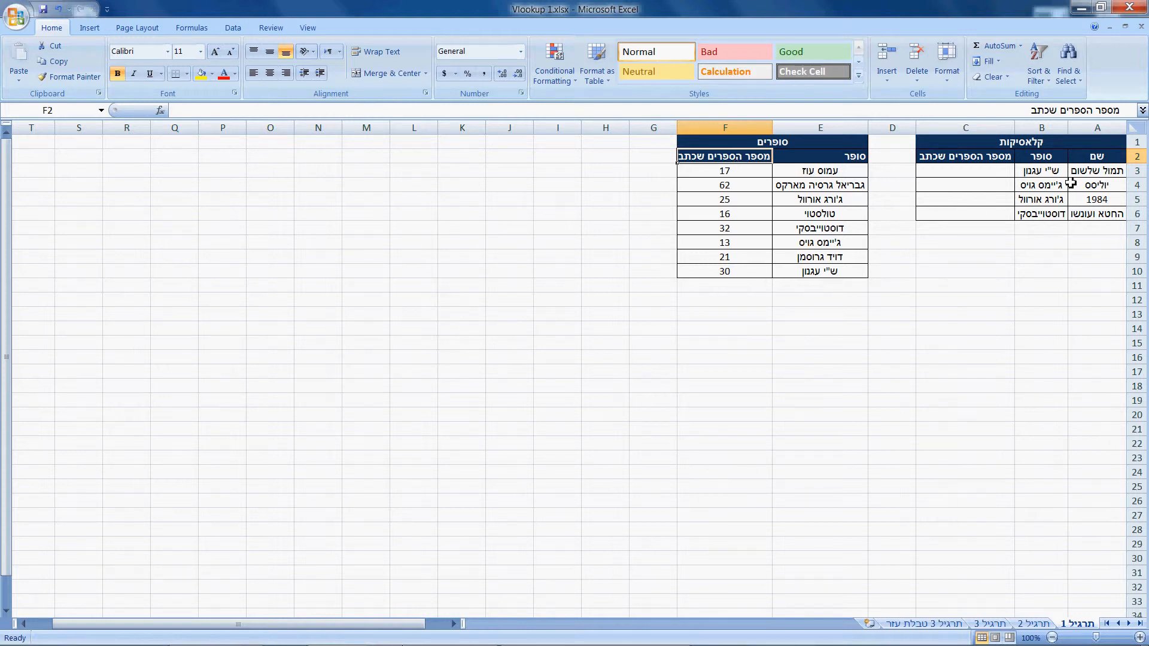
click(1041, 174)
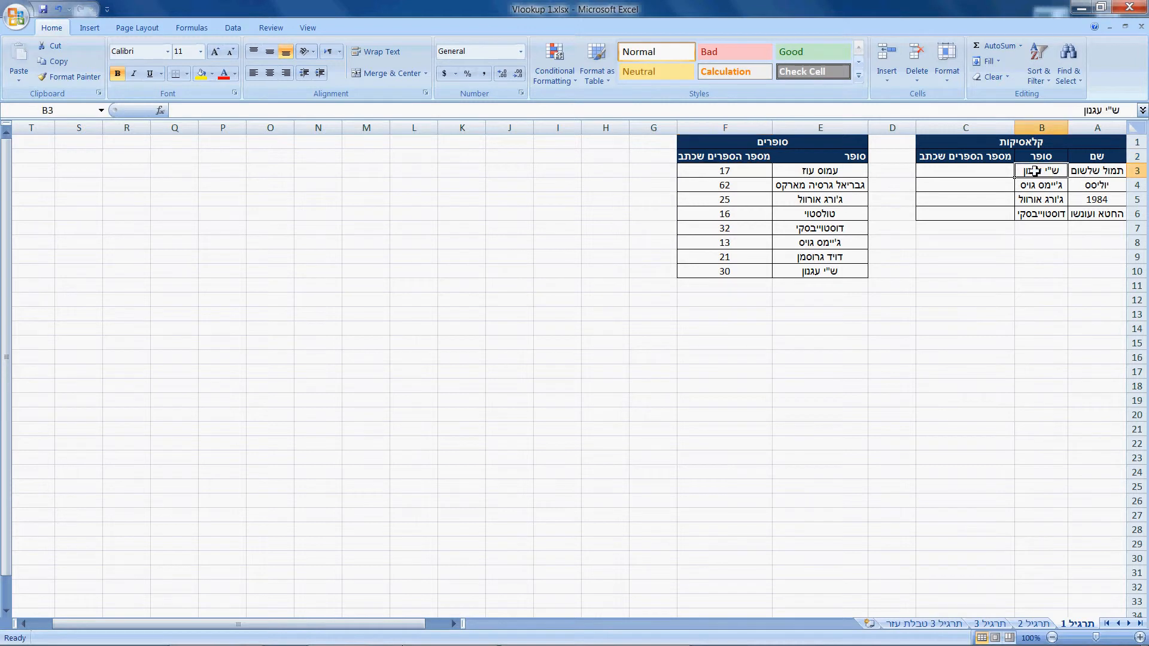
click(1101, 170)
click(1053, 171)
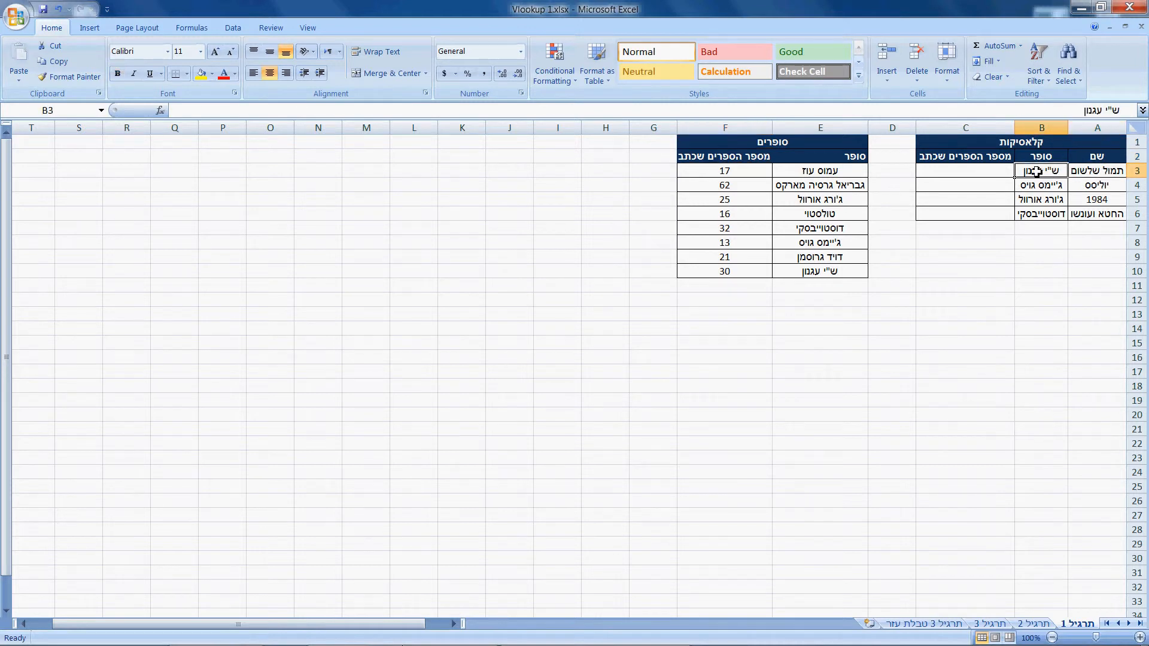
click(988, 176)
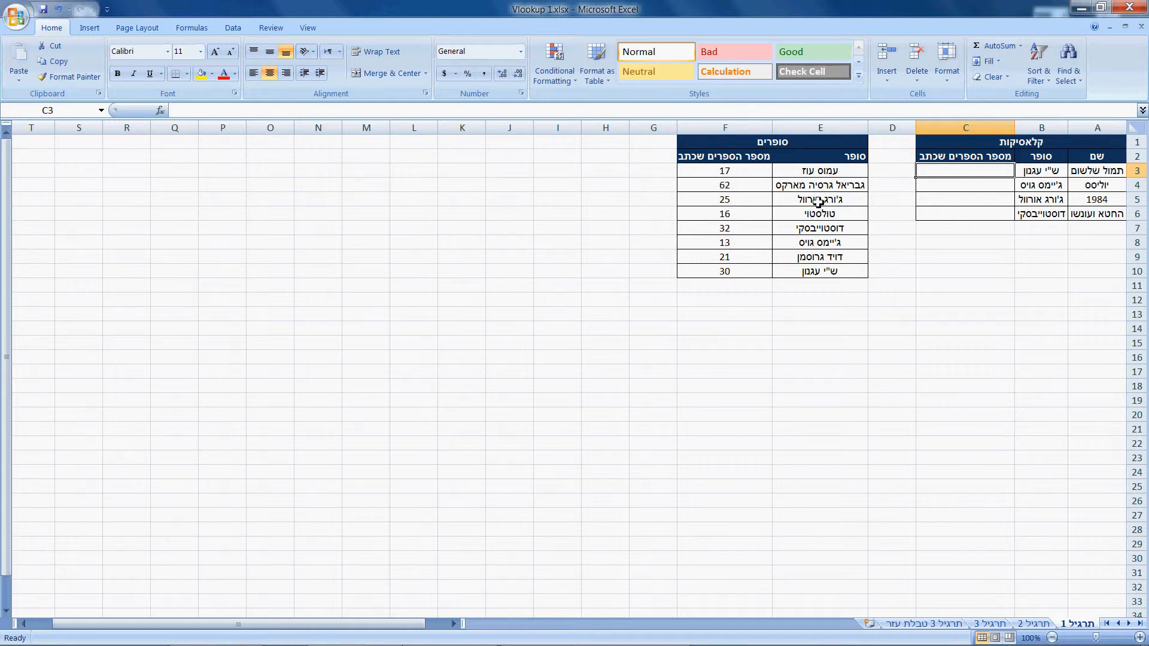
click(817, 273)
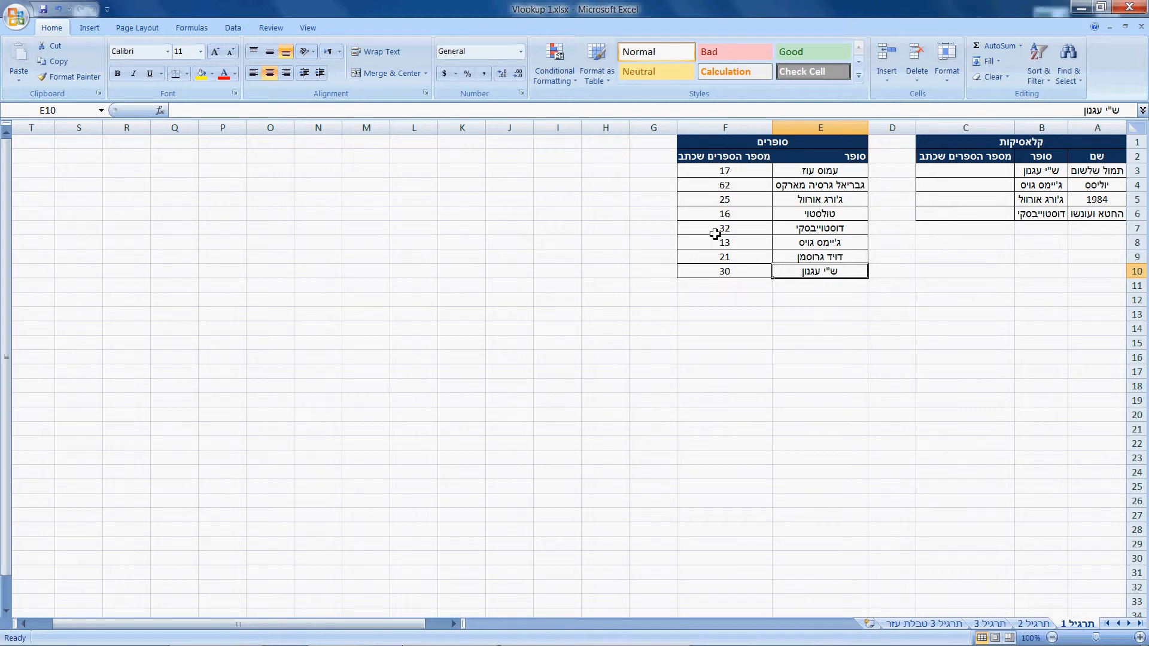
click(718, 271)
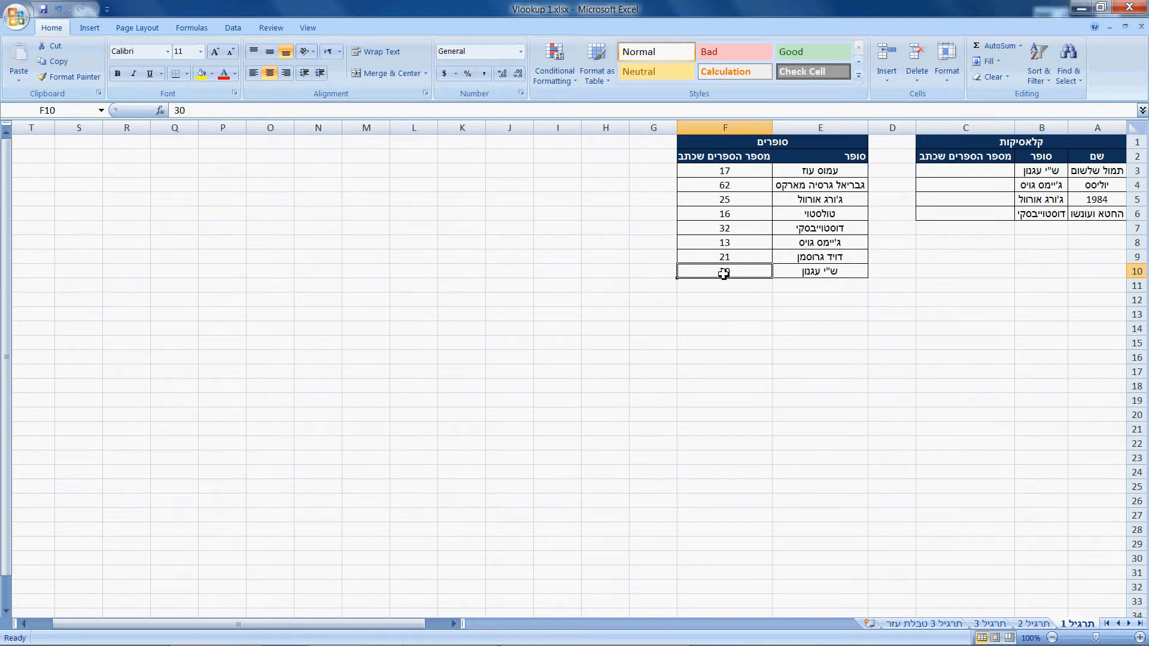
click(968, 171)
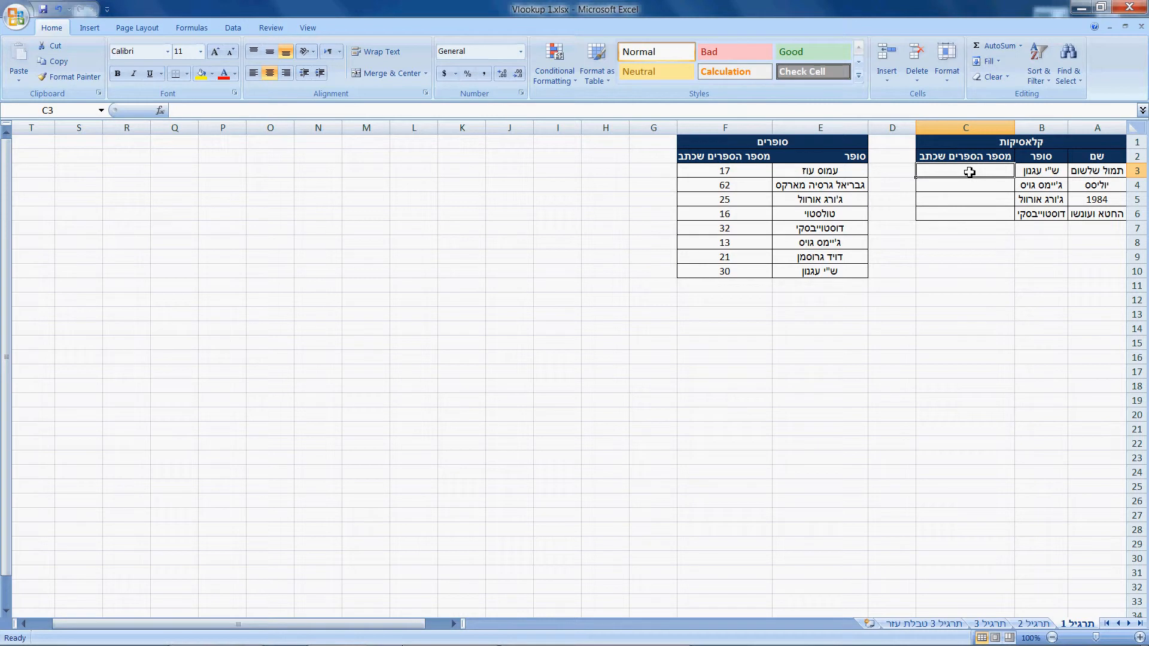
click(880, 210)
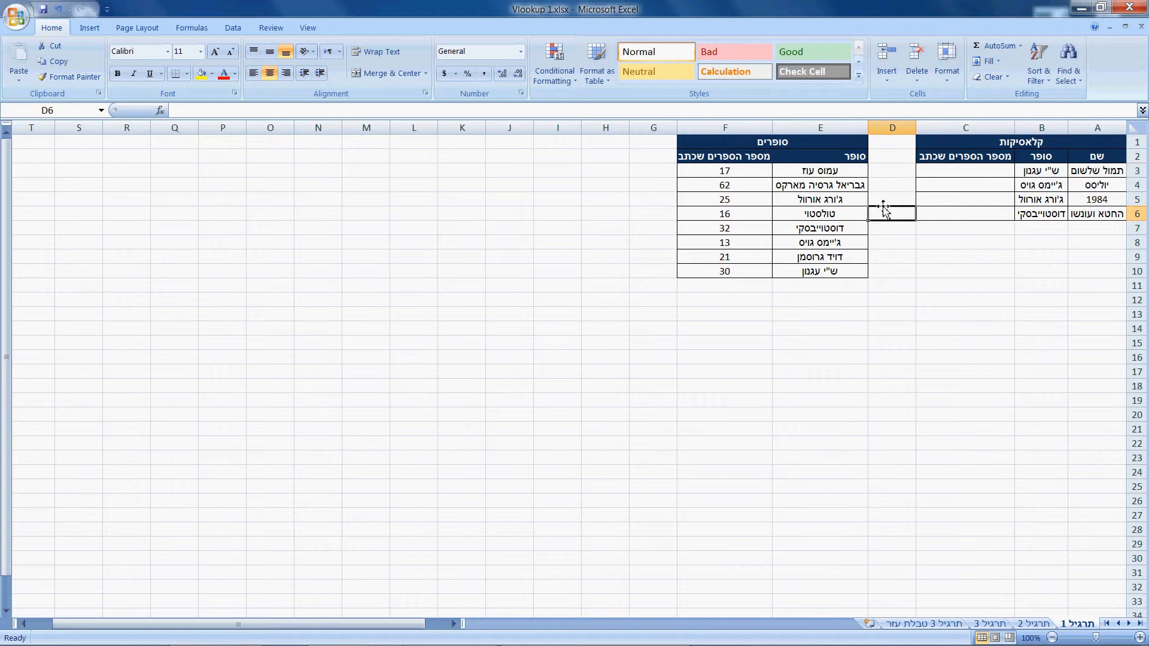
- Begin a VLOOKUP formula in C3 with B3 as the lookup value and E3:F10 as the table array
click(950, 173)
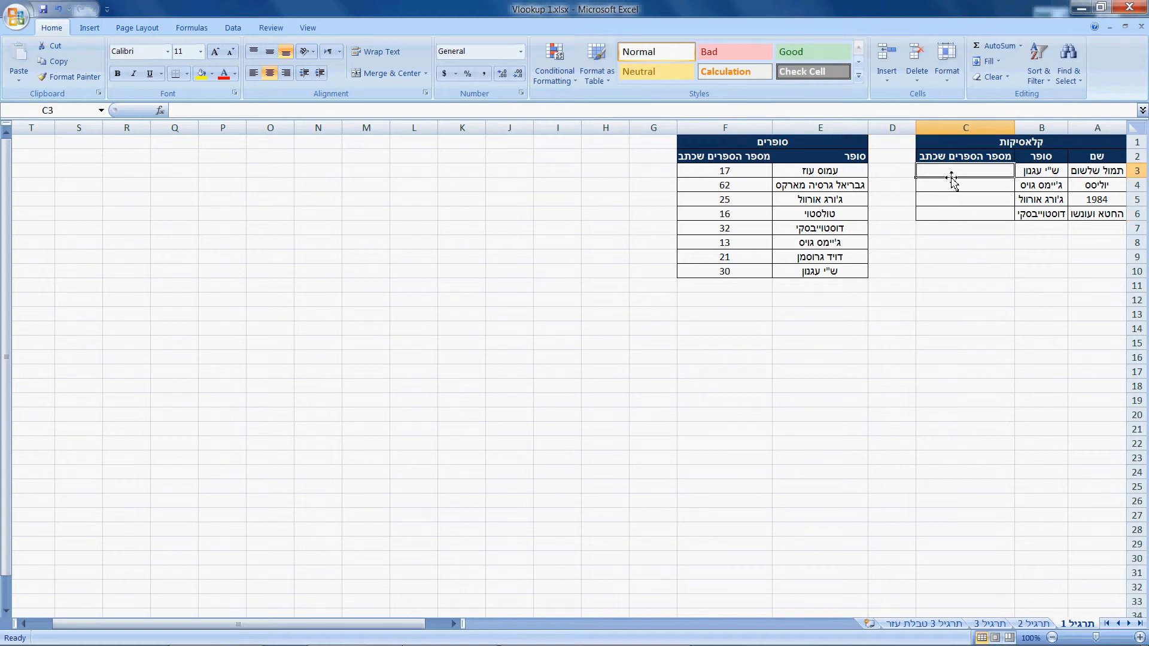
text(=)
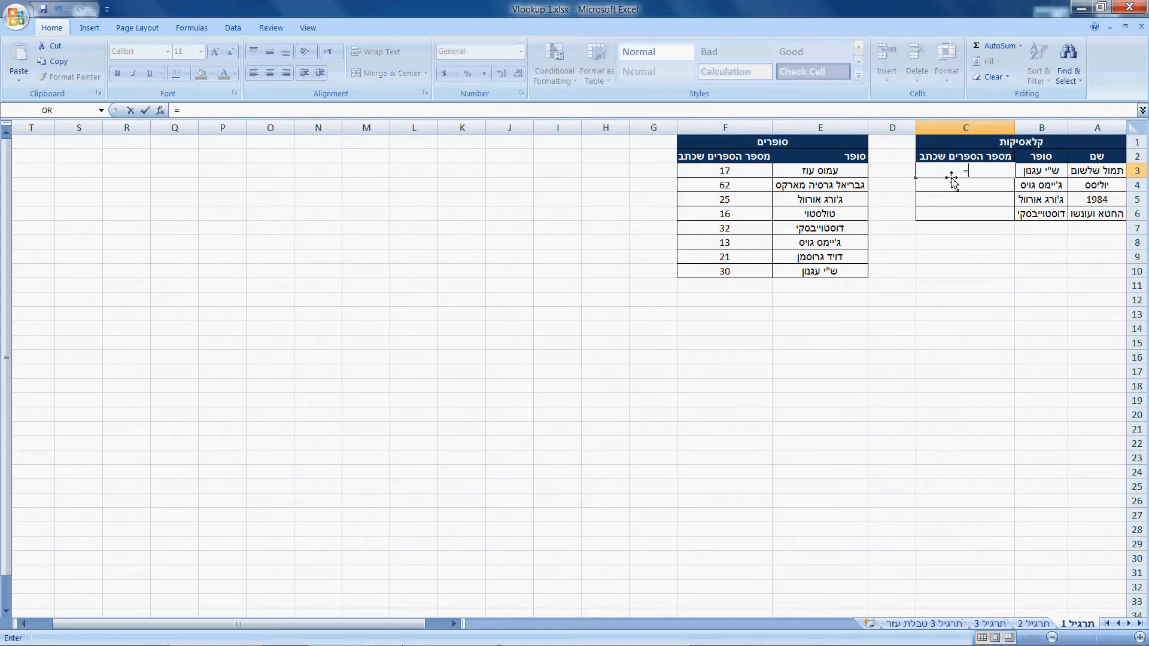
text(vl)
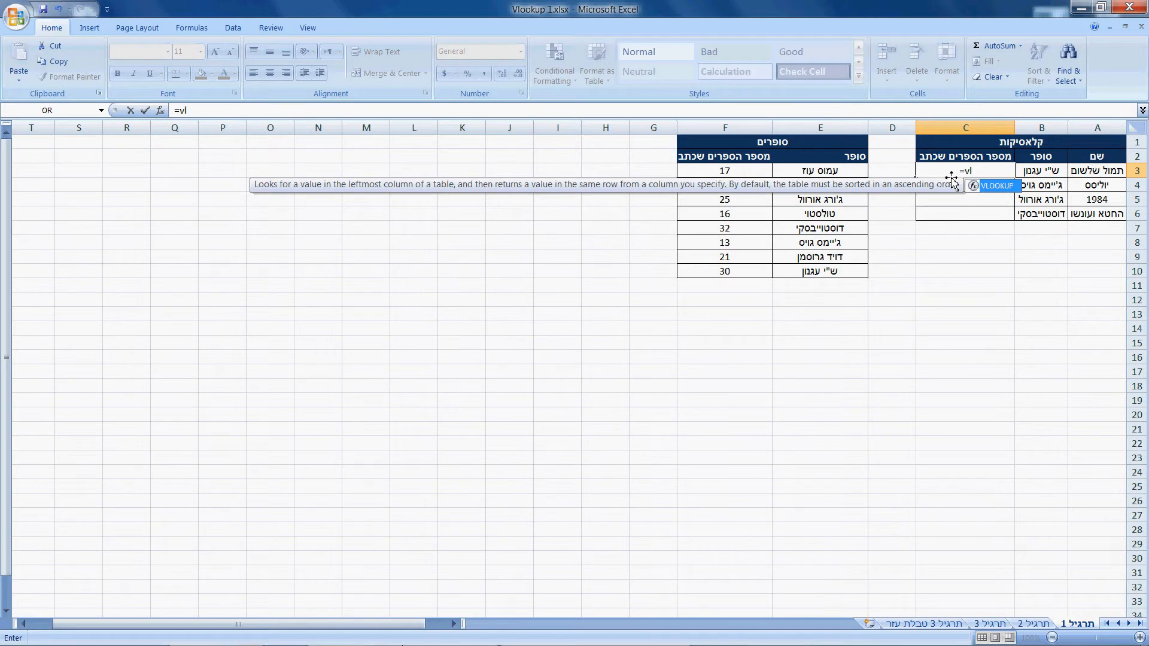
key(Tab)
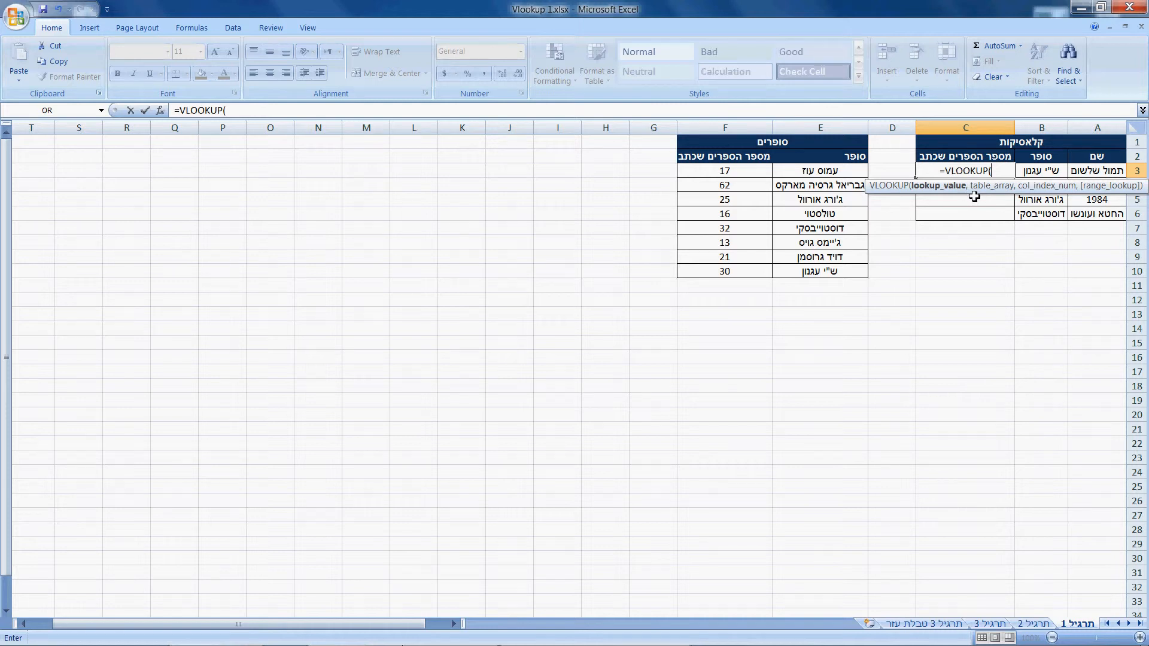
click(1038, 174)
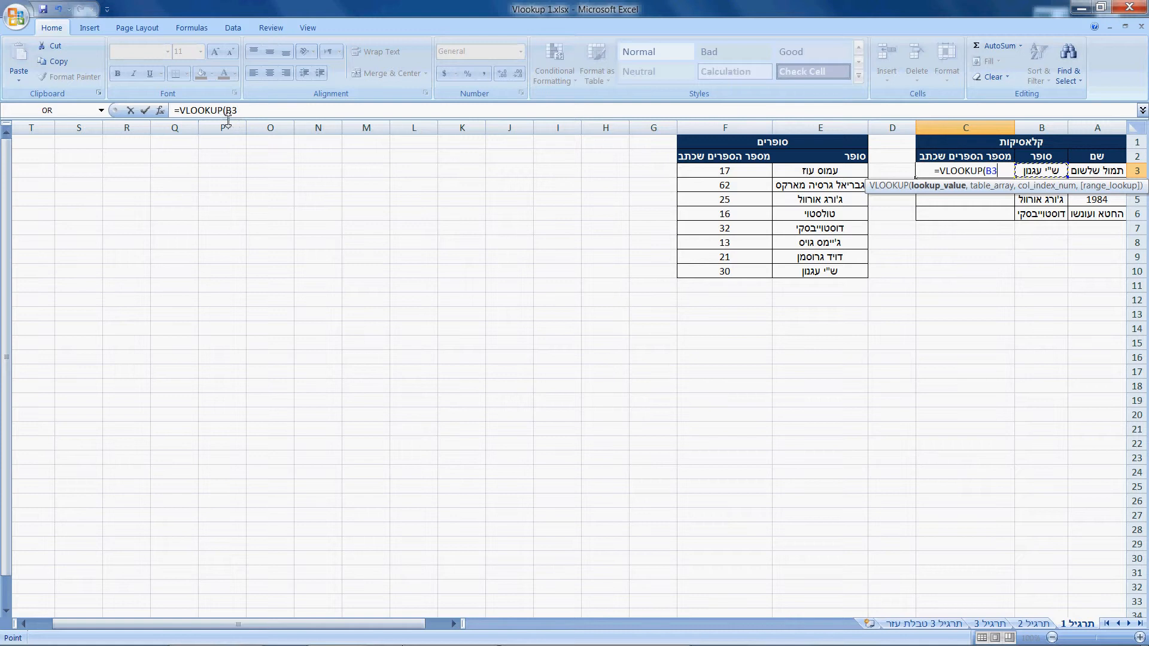
text(,)
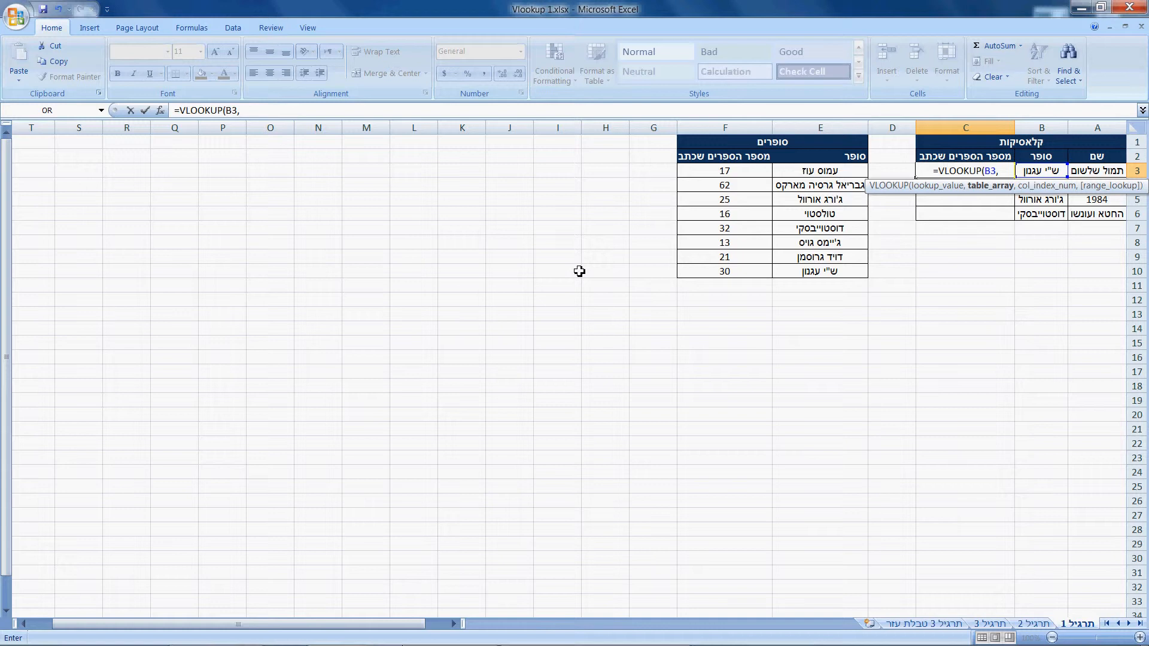
click(808, 174)
drag(808, 174, 733, 275)
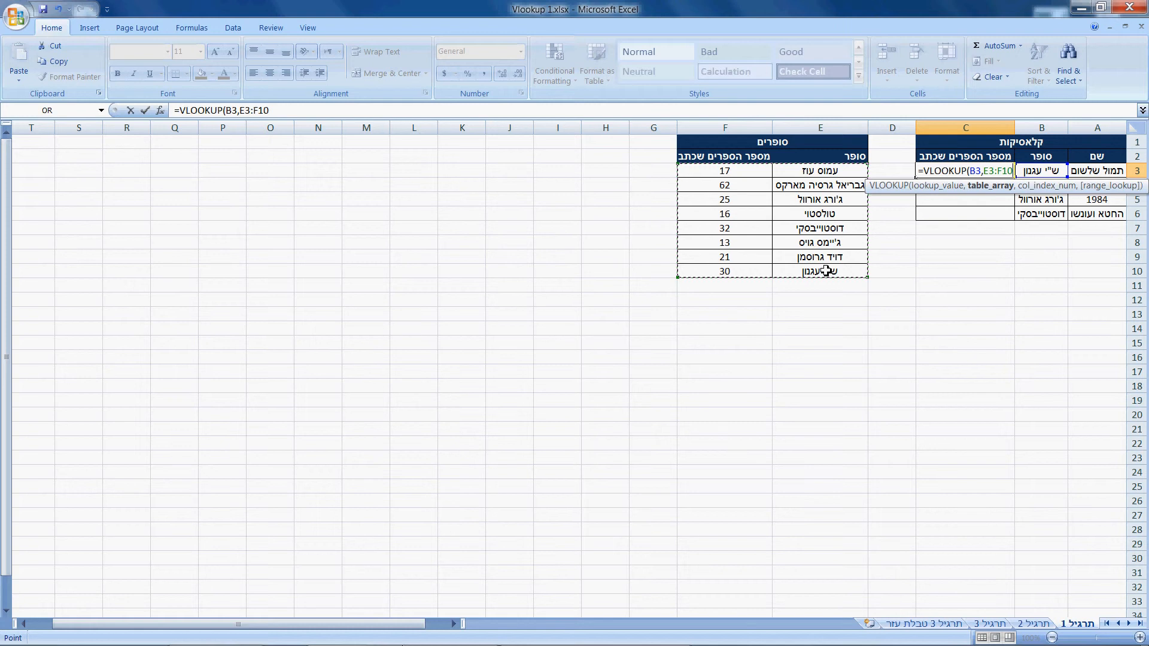
- Complete the C3 formula with column index 2 and FALSE for an exact match
text(,)
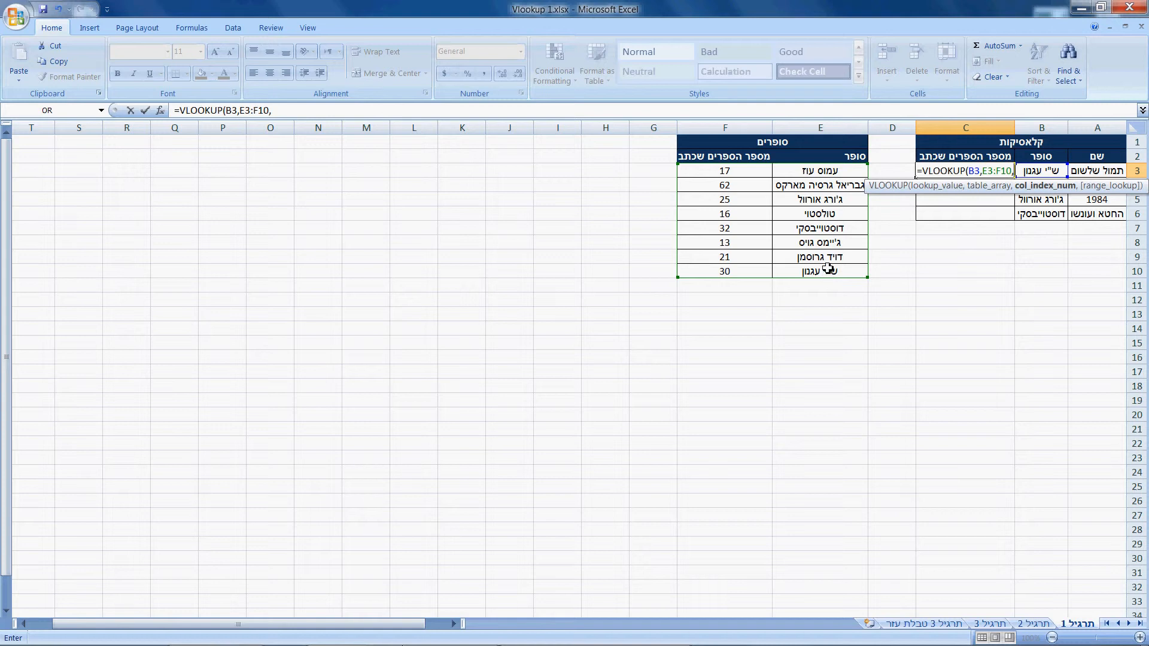
text(2)
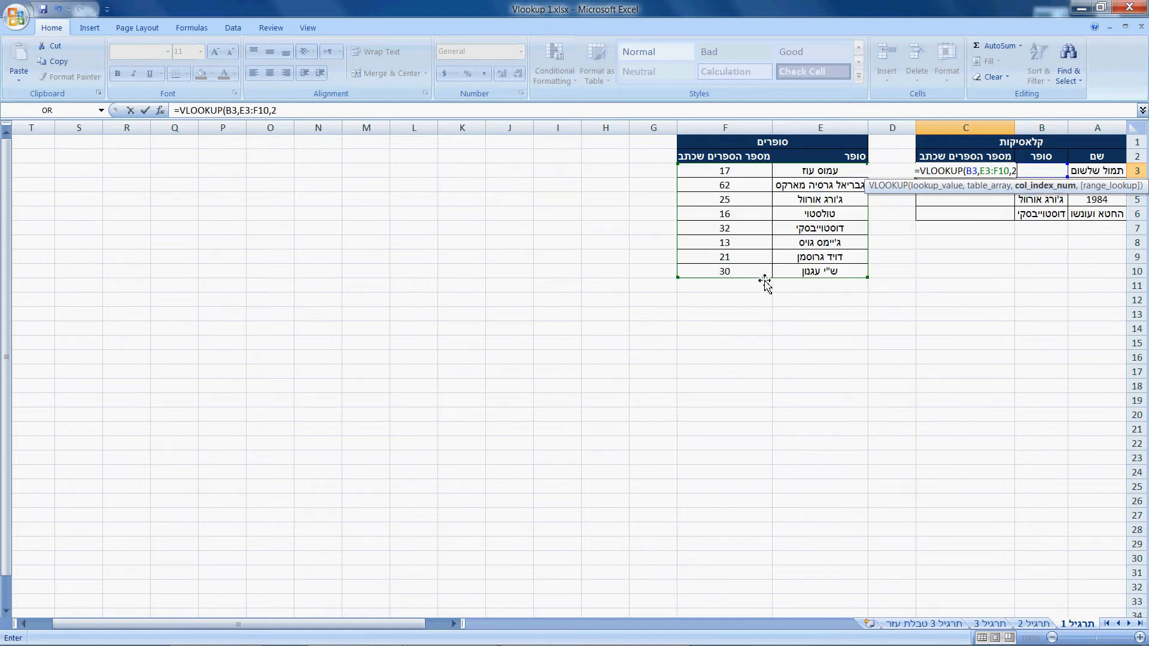
text(,)
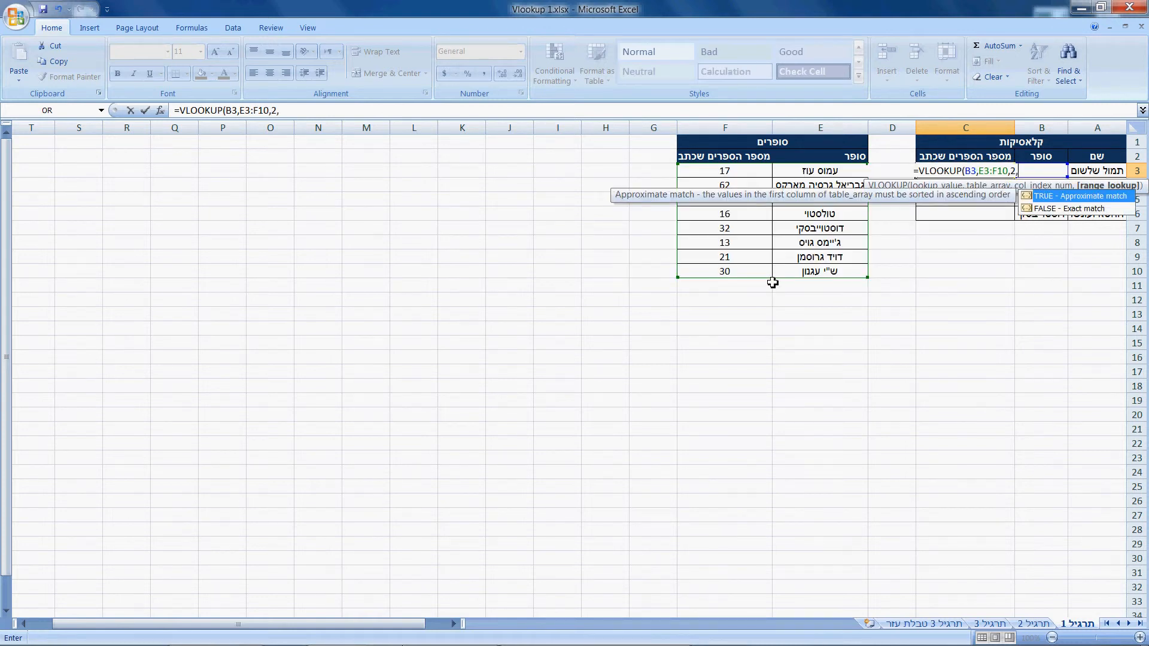
key(Down)
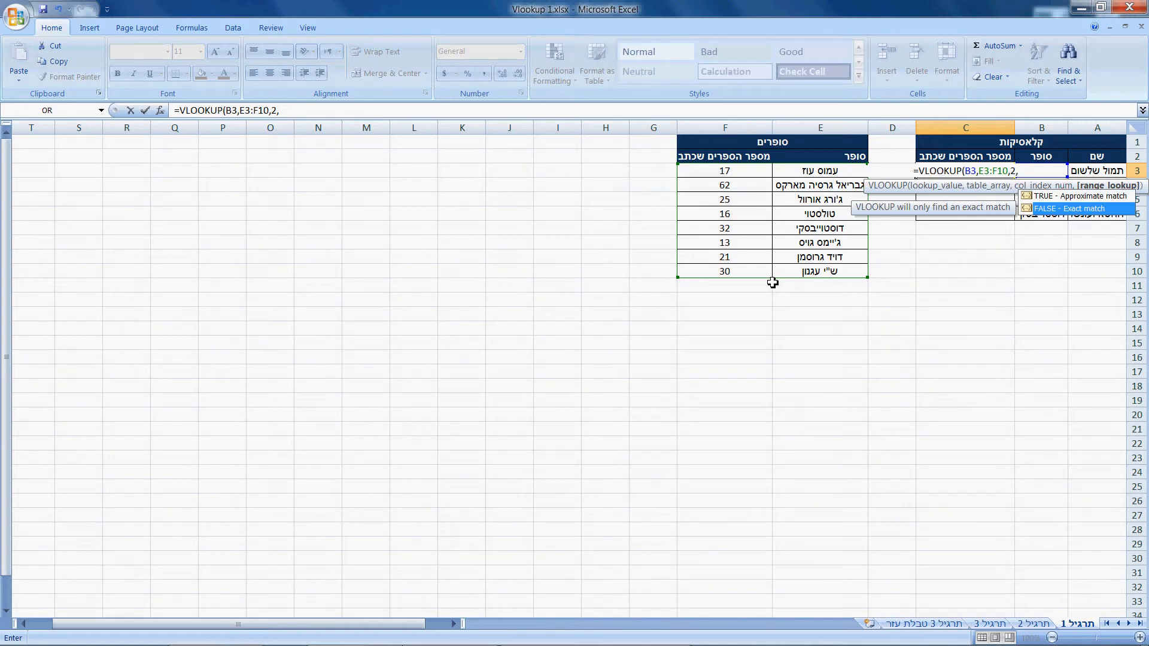
key(Up)
key(Down)
key(Up)
key(Down)
key(Tab)
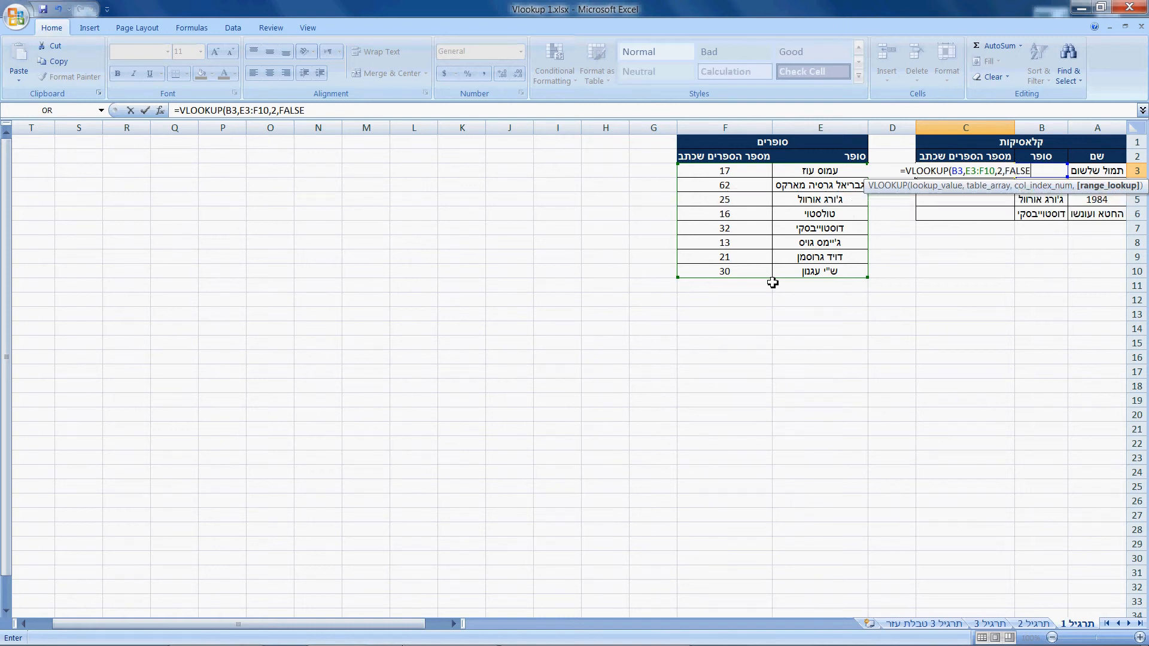
text())
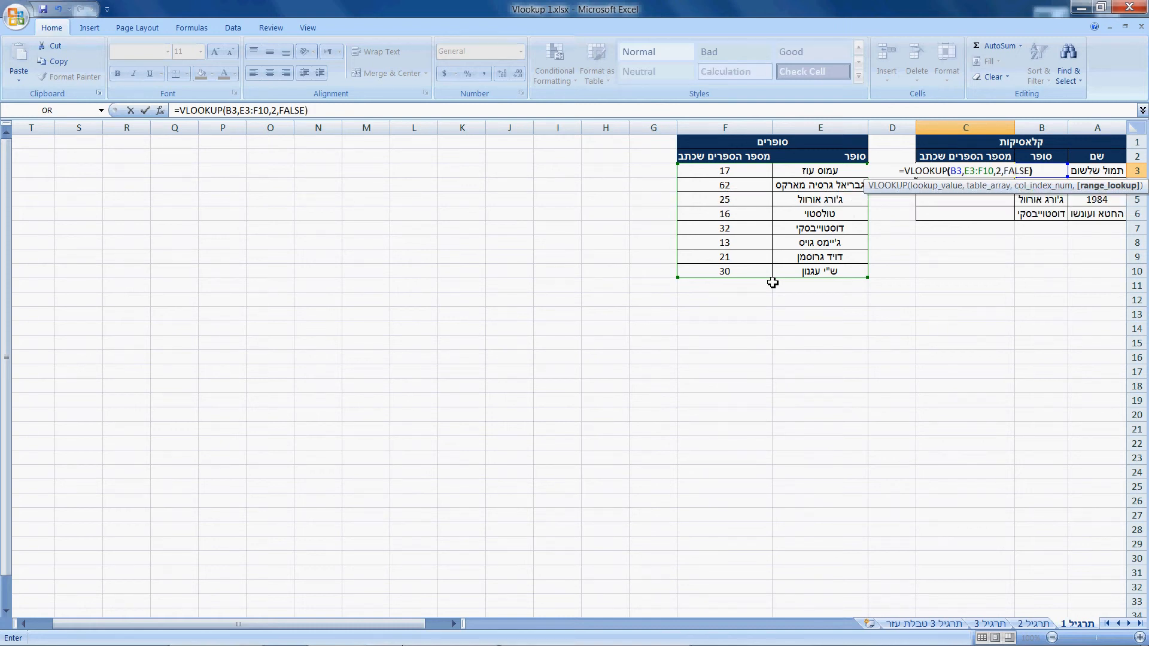
key(Return)
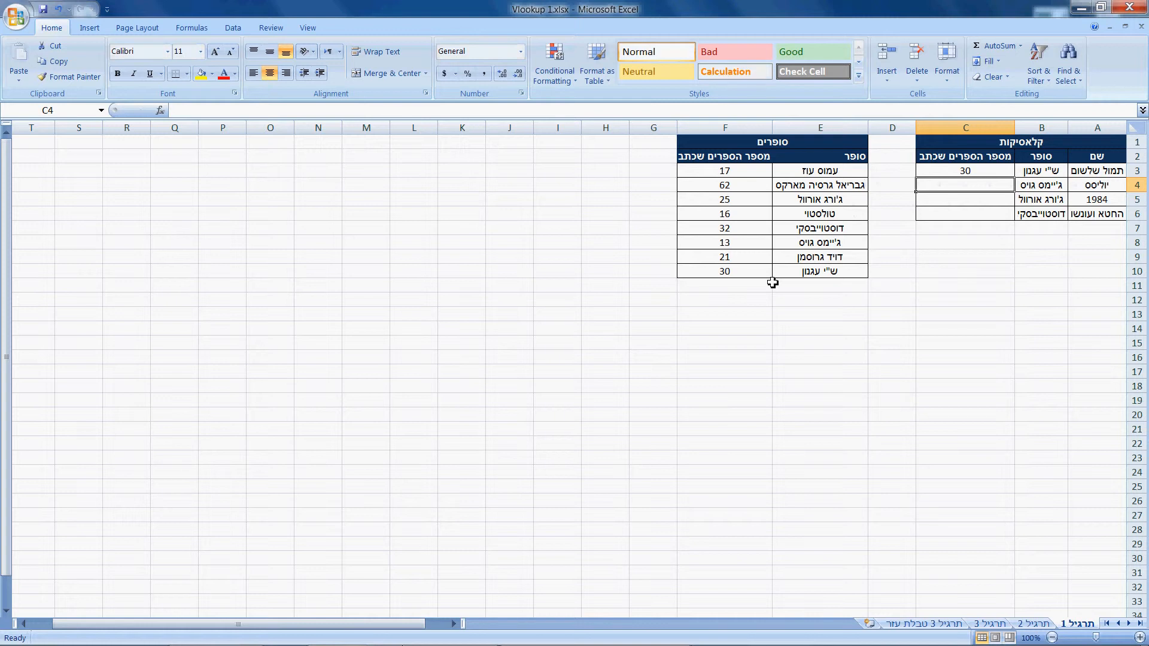
- Copy the VLOOKUP formula from C3 into C4:C6 and inspect the copied formulas in C4 and C5
key(Up)
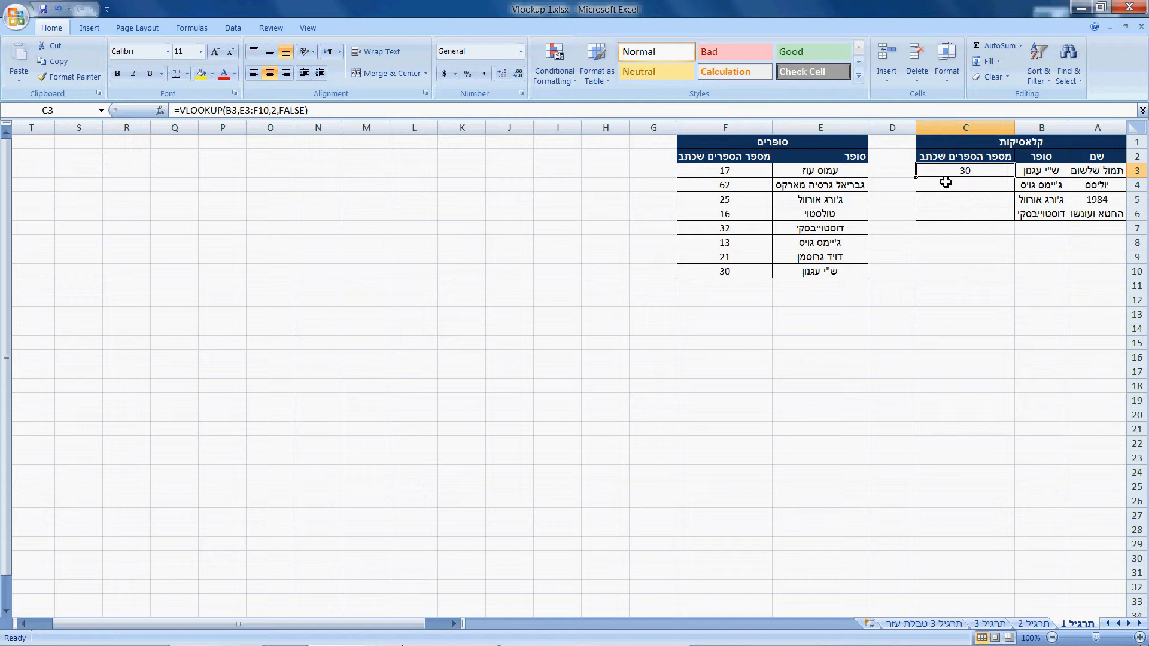
key(ctrl+c)
drag(954, 184, 958, 215)
key(ctrl+v)
key(Escape)
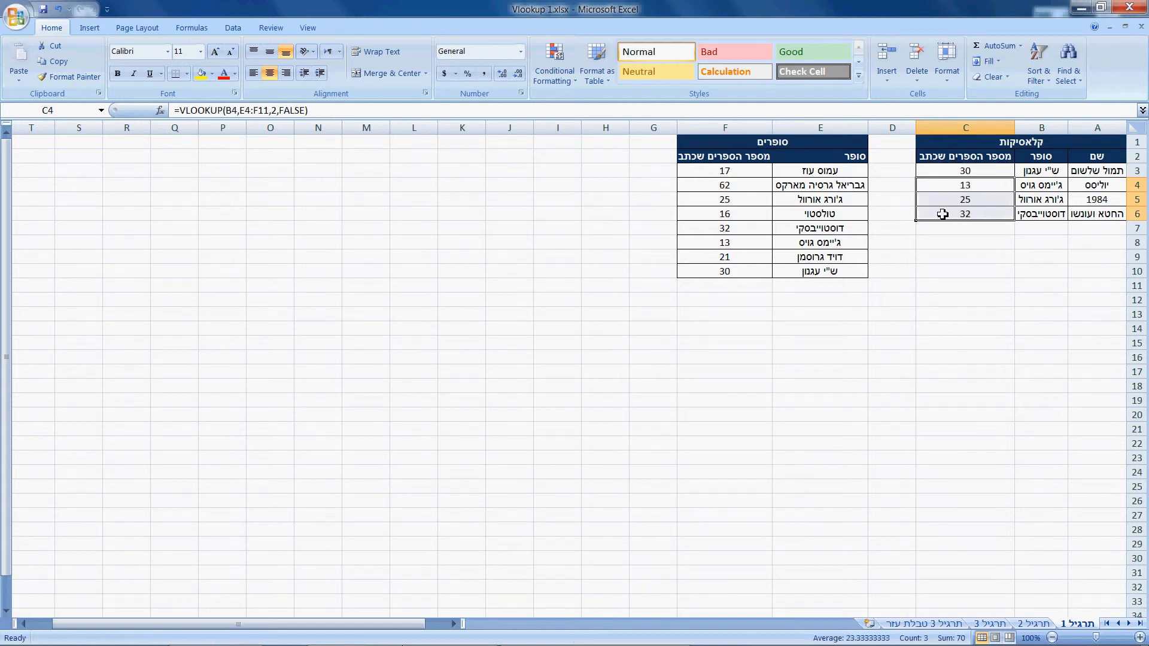
click(971, 184)
click(957, 202)
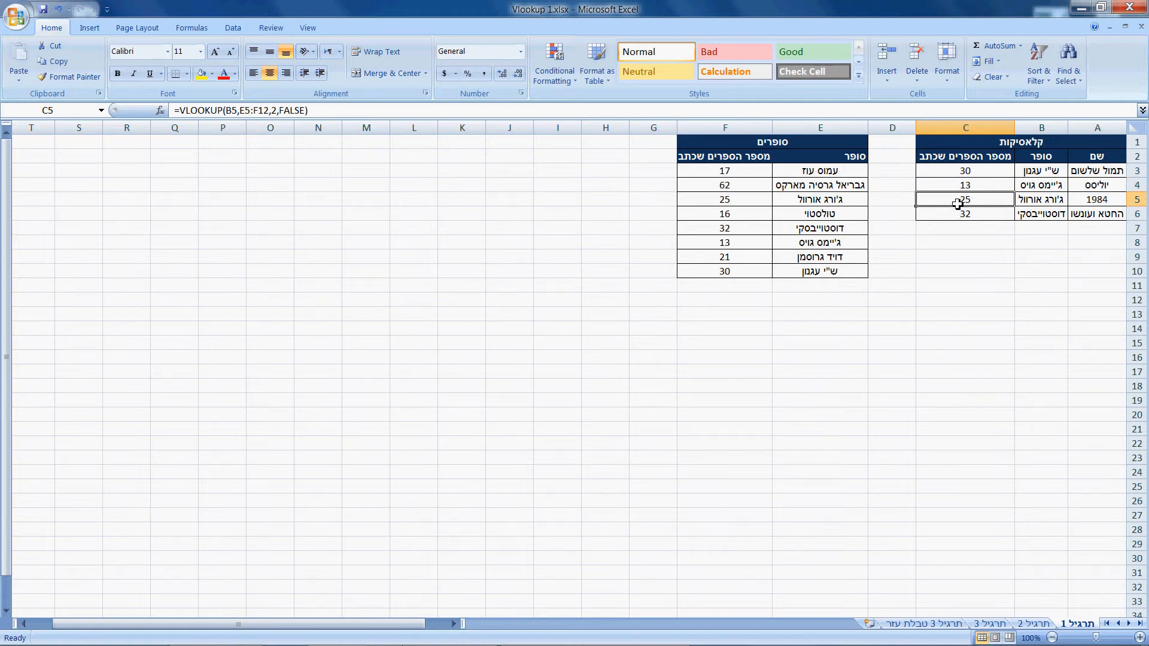
- Inspect the VLOOKUP formula in C3 and trace its table array E3:F10 on the סופרים table
click(956, 186)
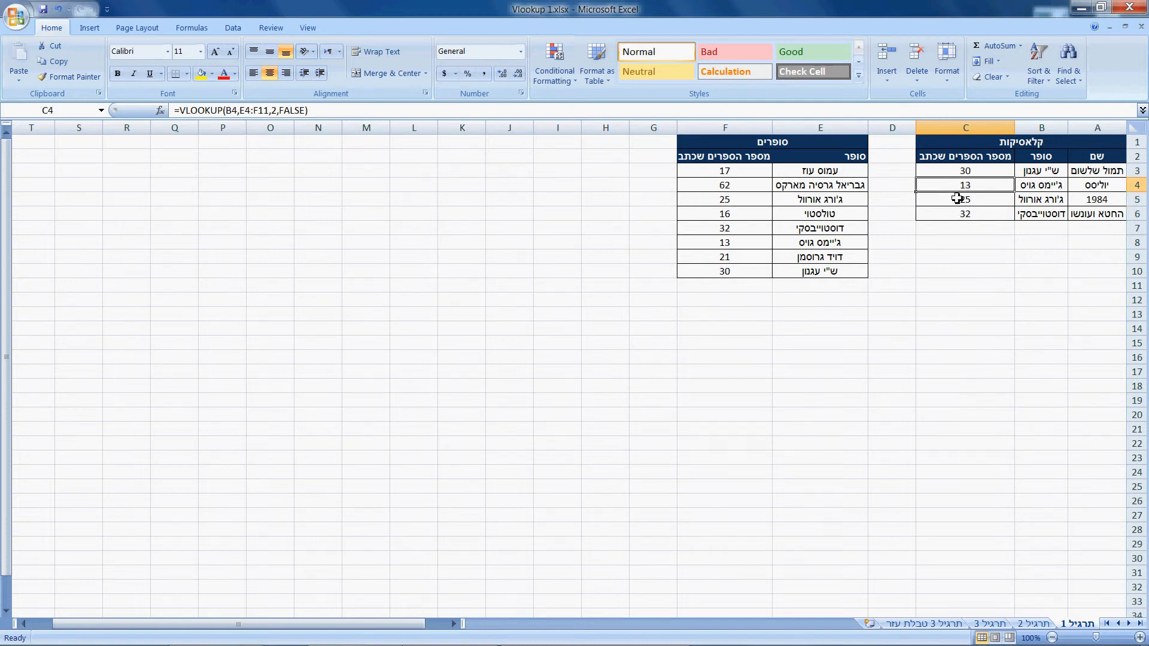
click(959, 172)
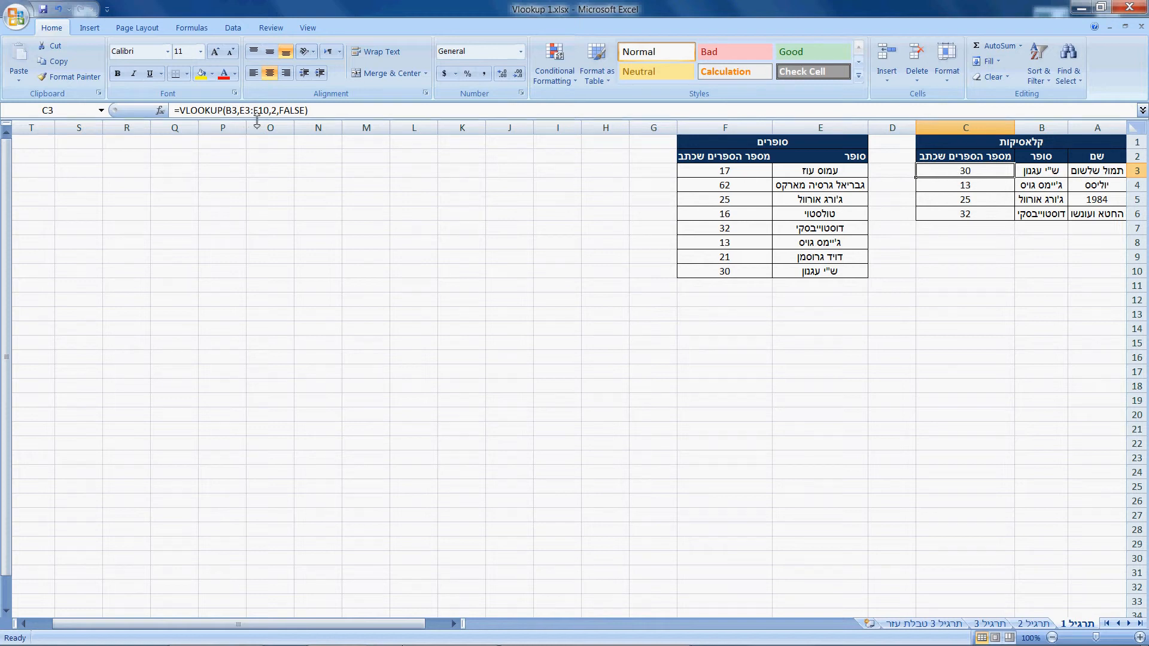
click(802, 175)
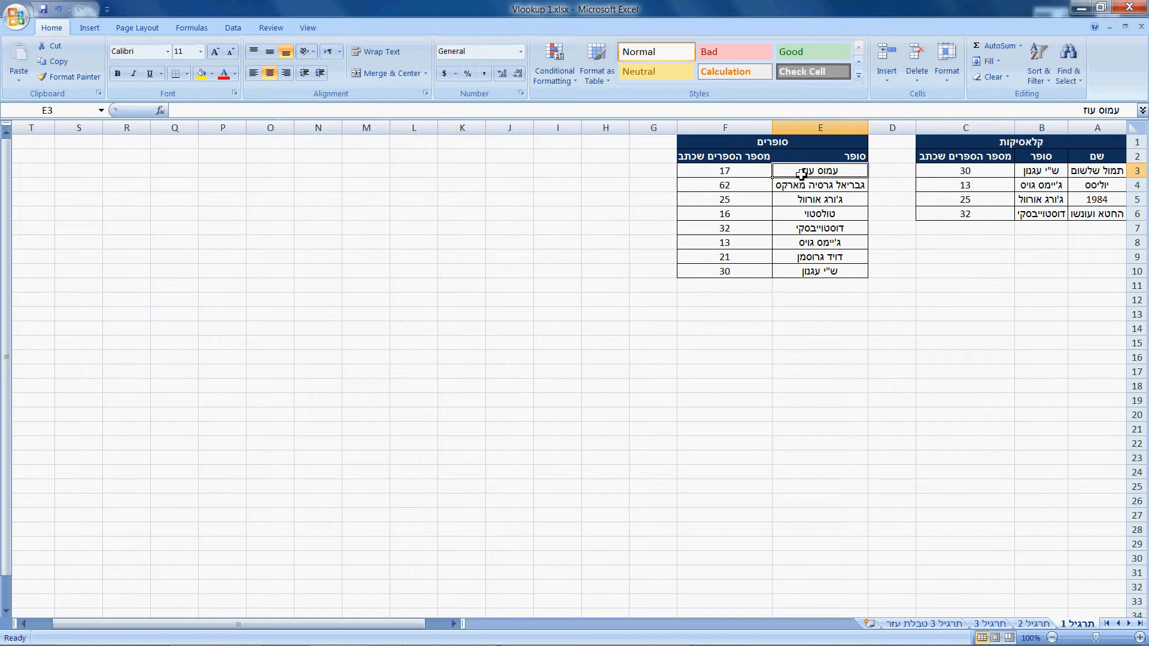
click(710, 273)
drag(818, 172, 729, 275)
click(794, 208)
- Compare the table array in C4's copied formula, E4:F11, with the one in C3 and trace it on the sheet
click(958, 185)
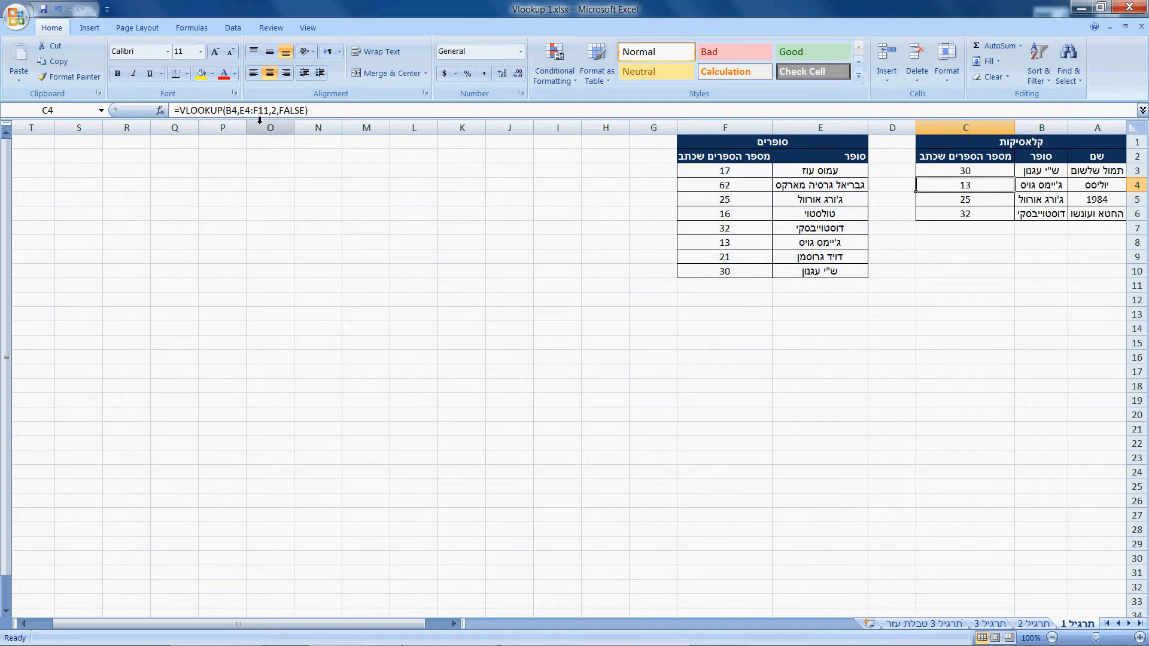
drag(826, 190, 748, 288)
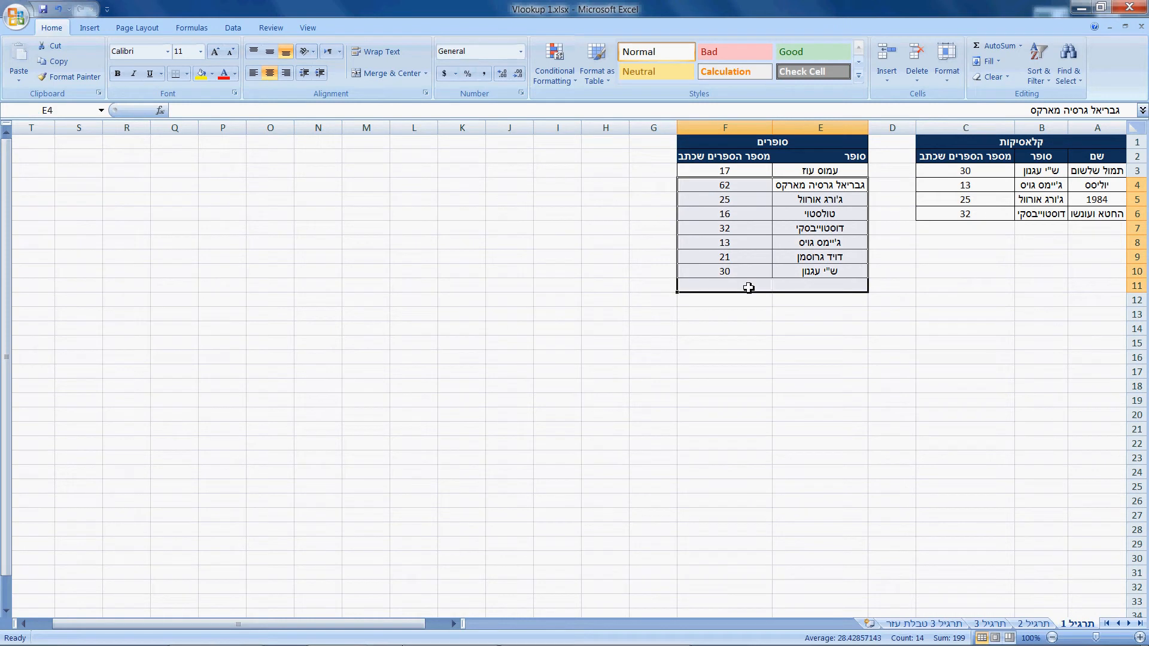
click(948, 191)
click(956, 173)
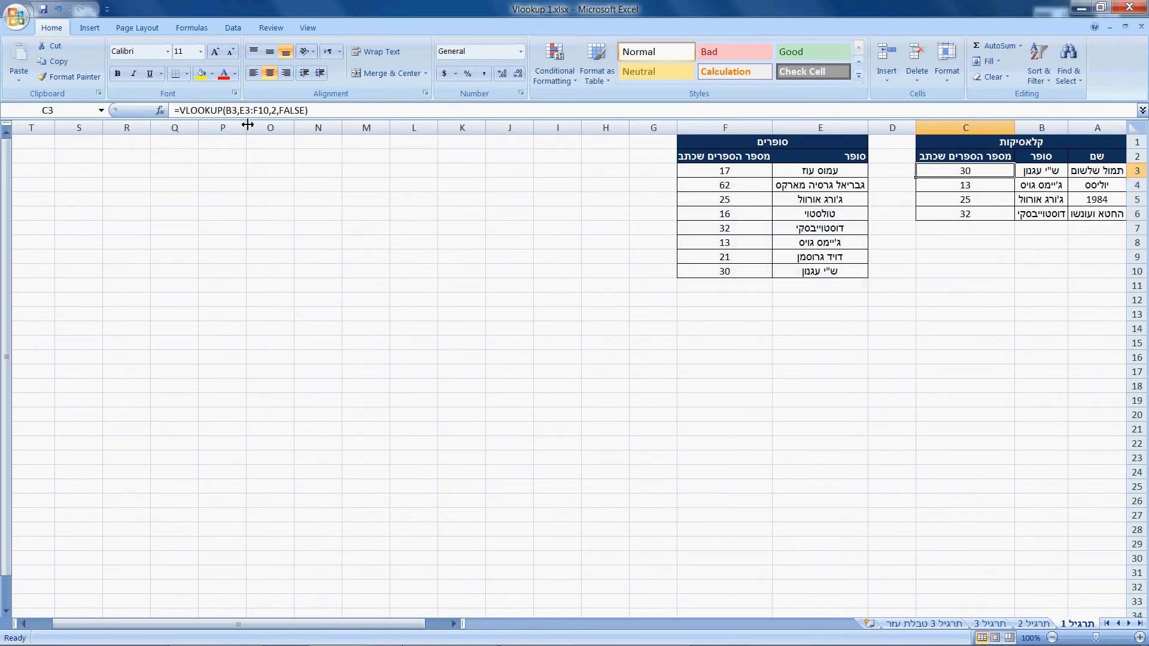
click(977, 189)
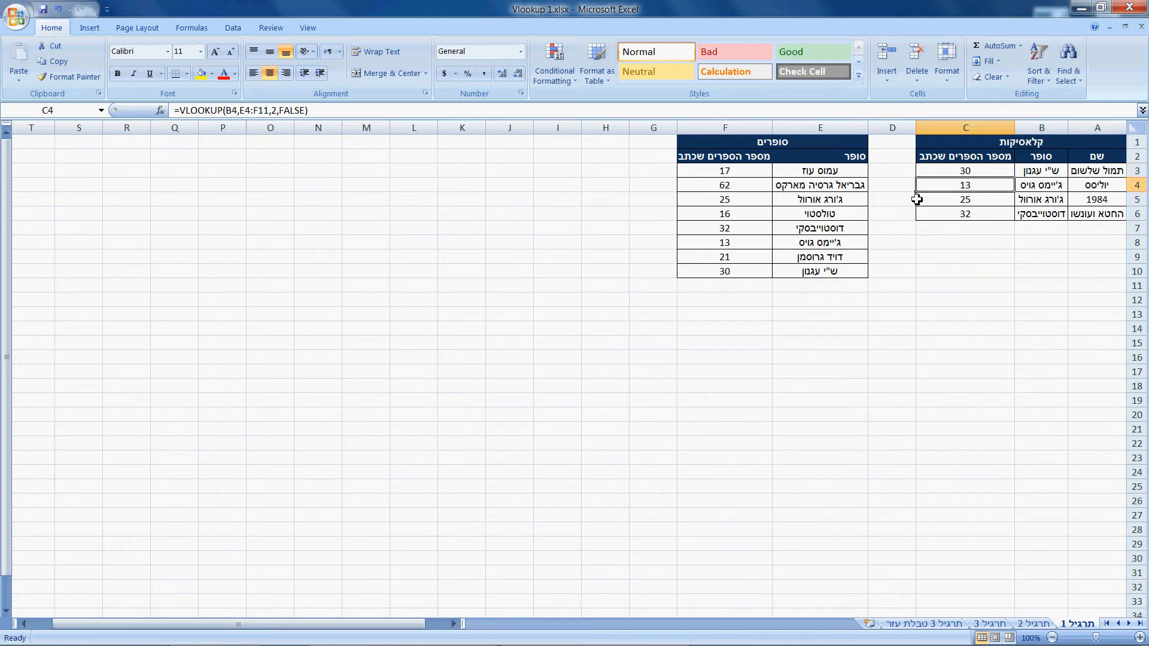
click(937, 173)
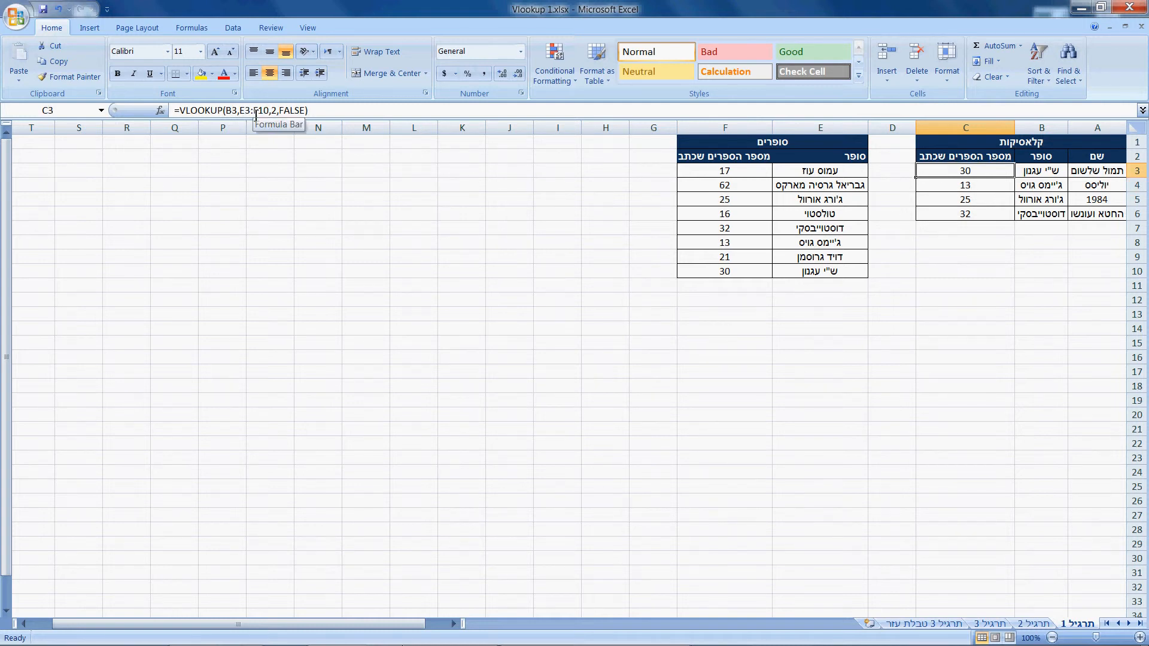
click(965, 187)
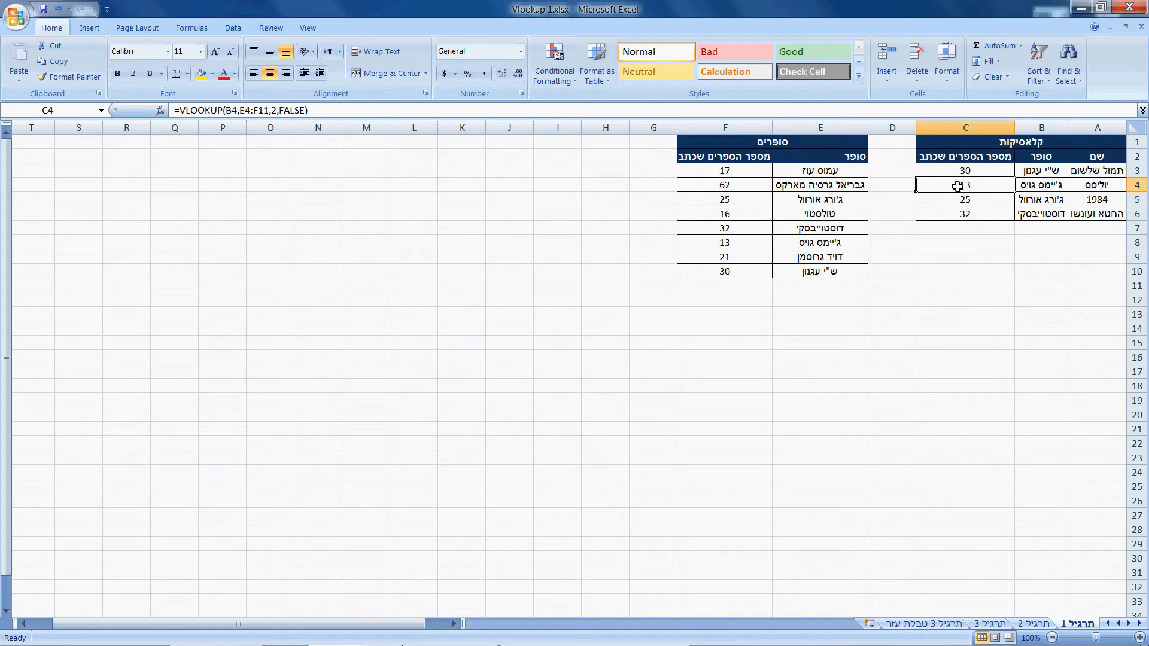
- Clear the copied formulas from C4:C6 and return to C3
drag(957, 186, 941, 216)
key(Delete)
key(Up)
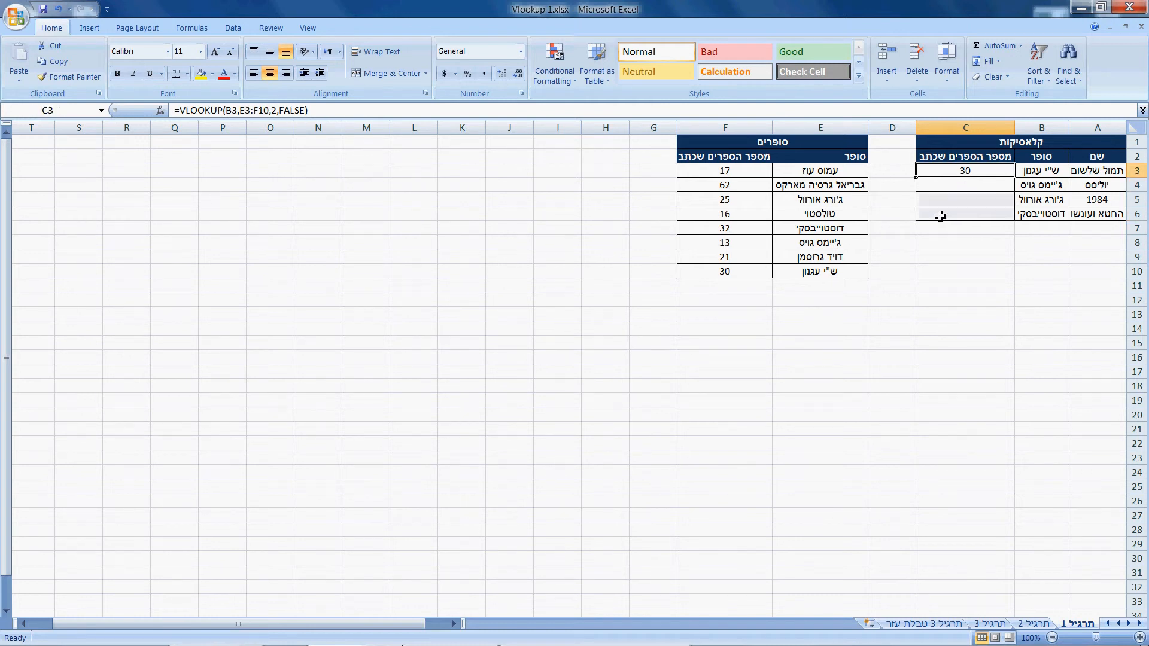
- Make the table array in the C3 formula absolute as $E$3:$F$10
click(248, 110)
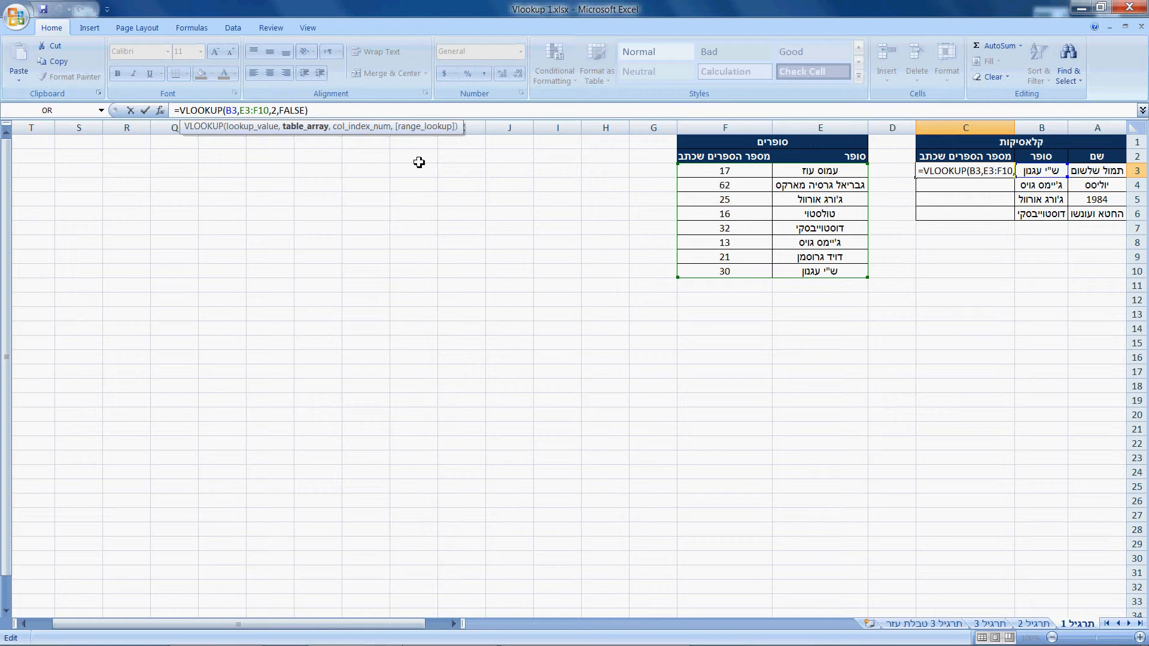
key(F4)
key(Right)
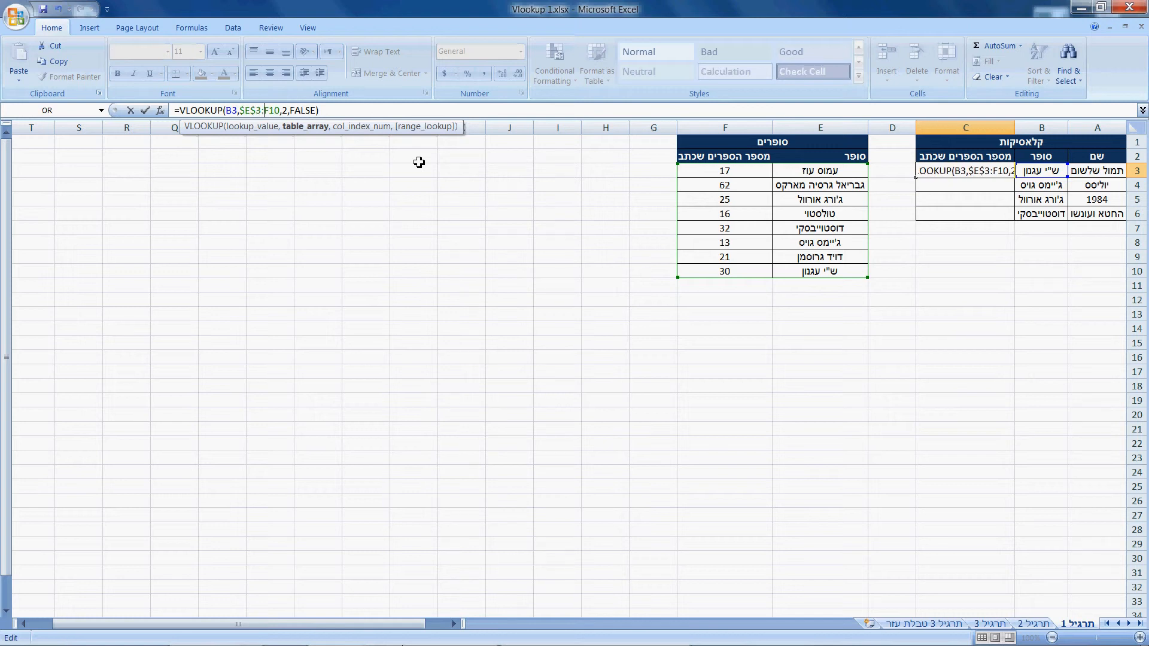
key(F4)
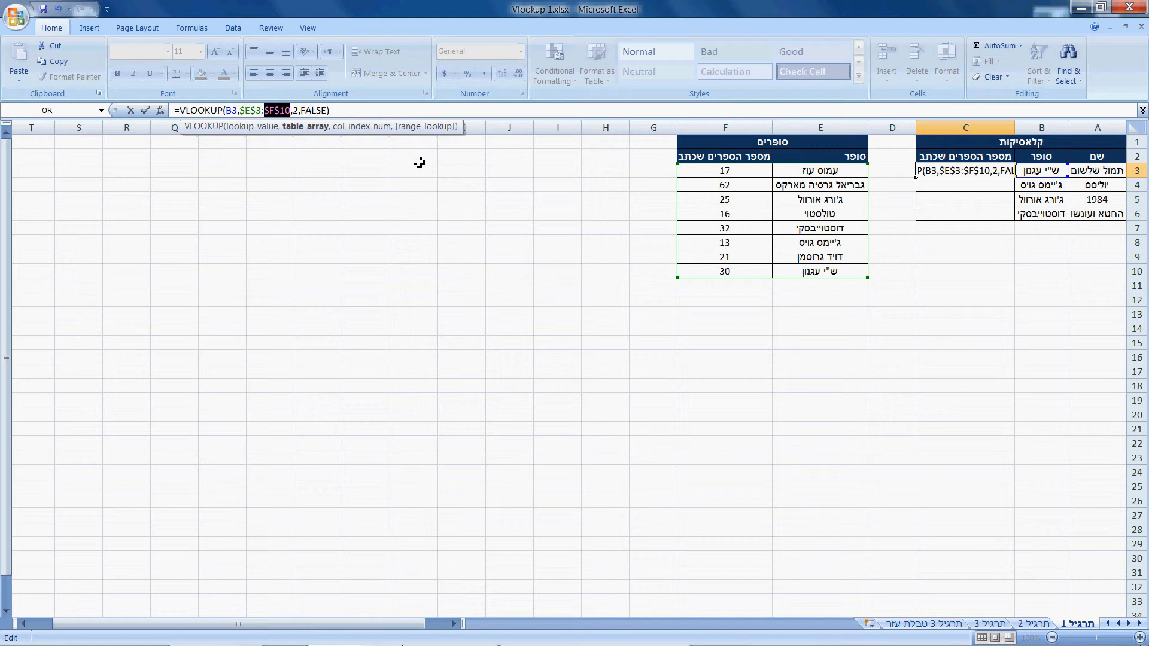
- Cycle the table array's end reference in C3 through its mixed and relative forms back to $F$10
key(Left)
key(F4)
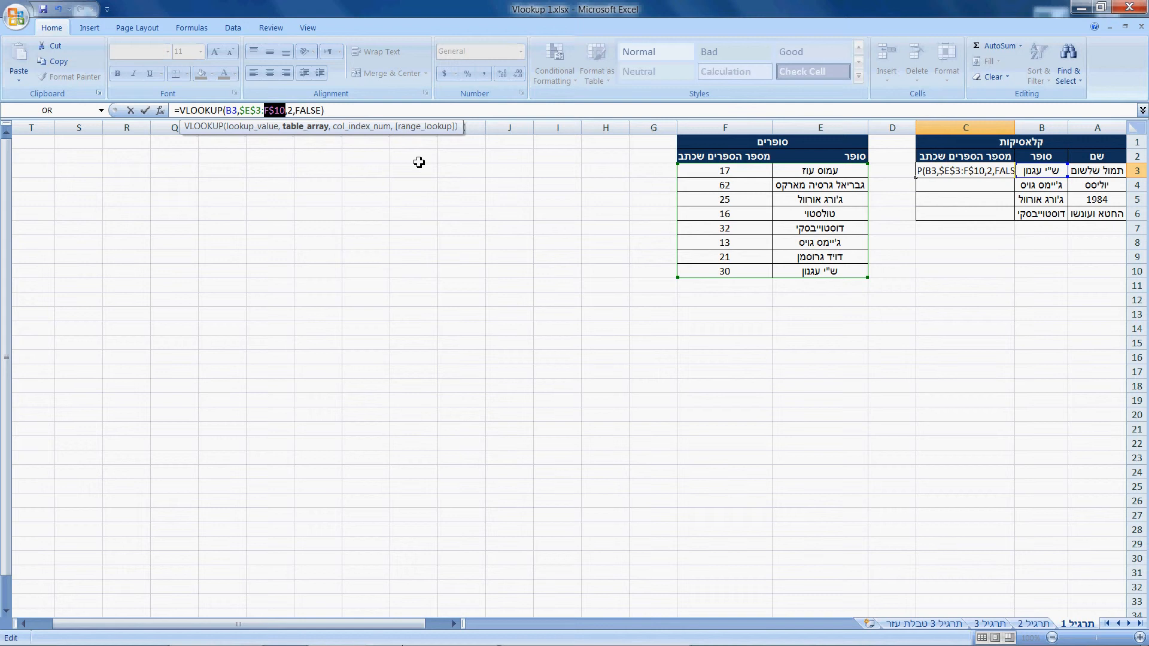
key(F4)
key(F4)
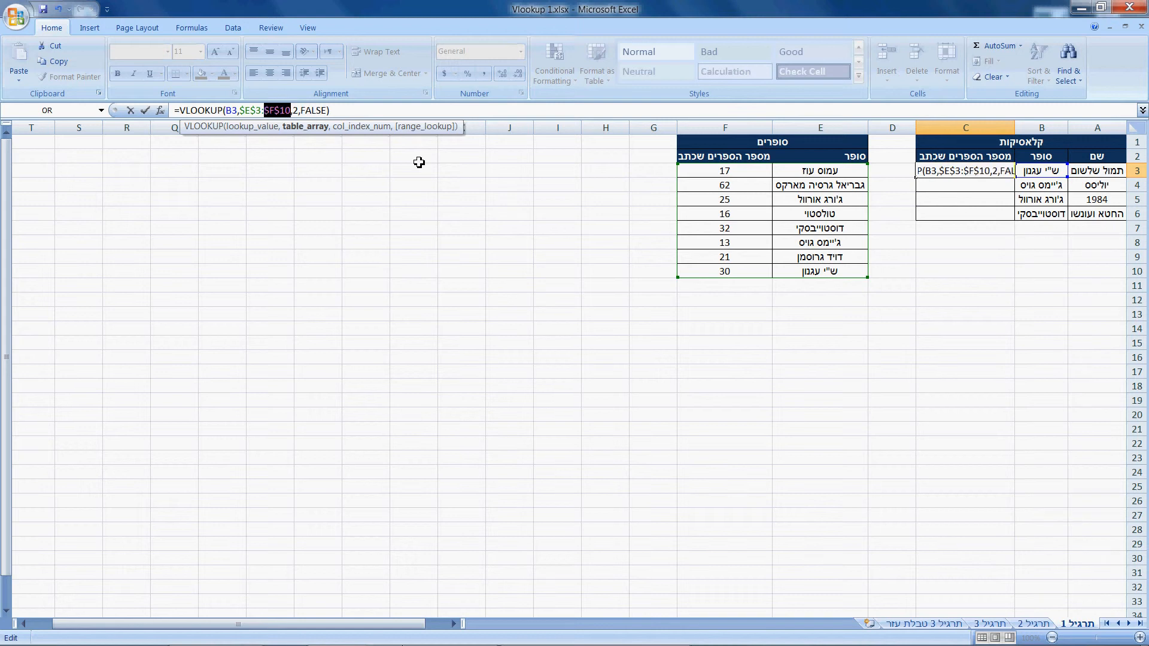
key(F4)
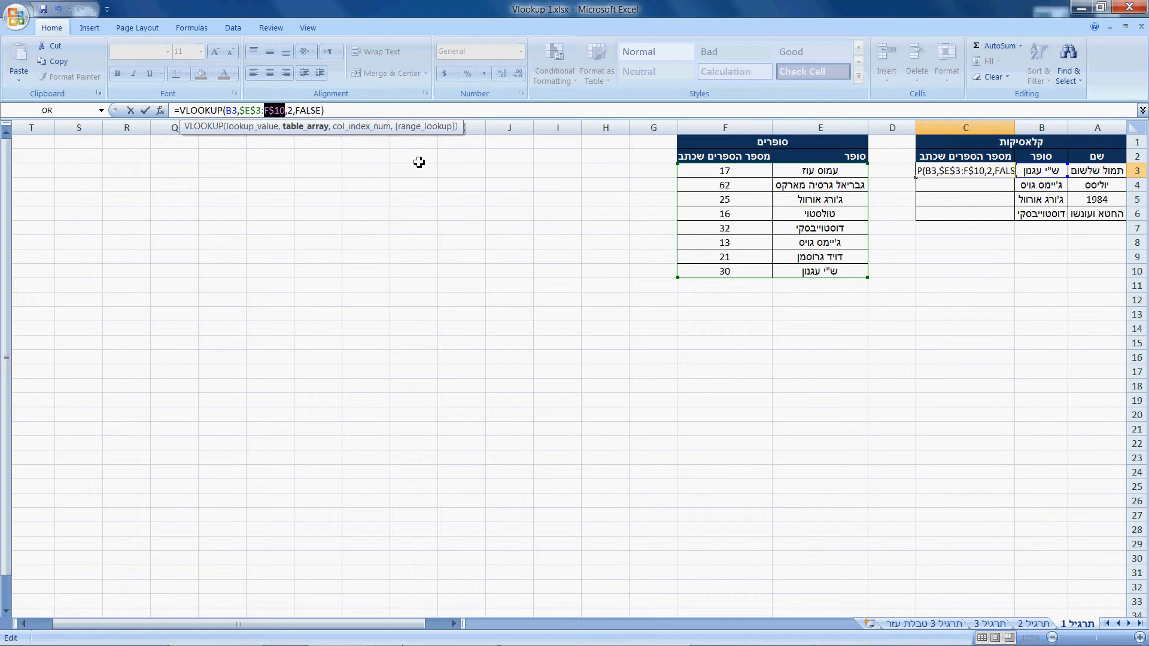
key(F4)
key(F4)
key(F4)
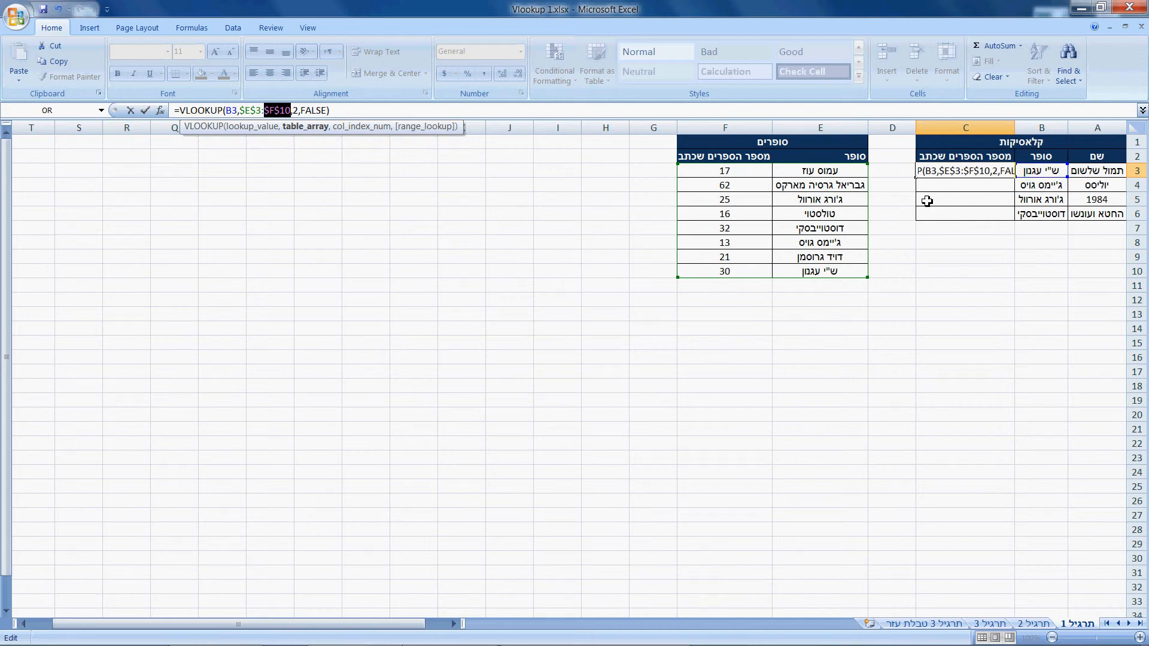
- Enter the C3 formula with its absolute table array and fill it down through C6
key(Return)
click(965, 172)
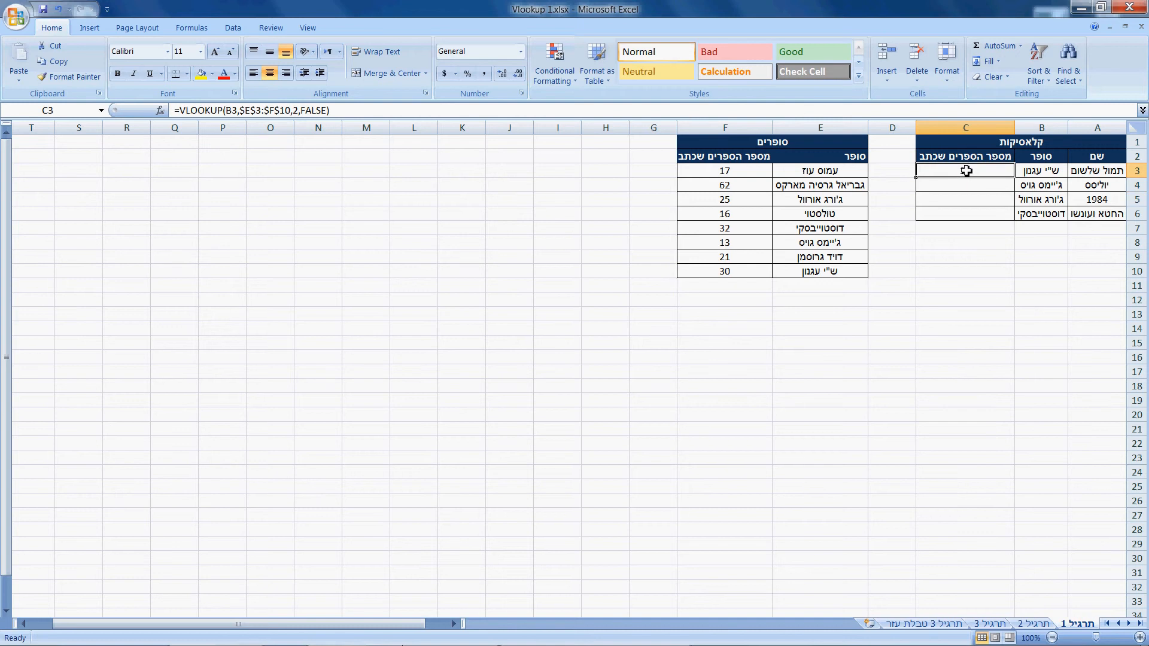
double_click(917, 178)
click(903, 284)
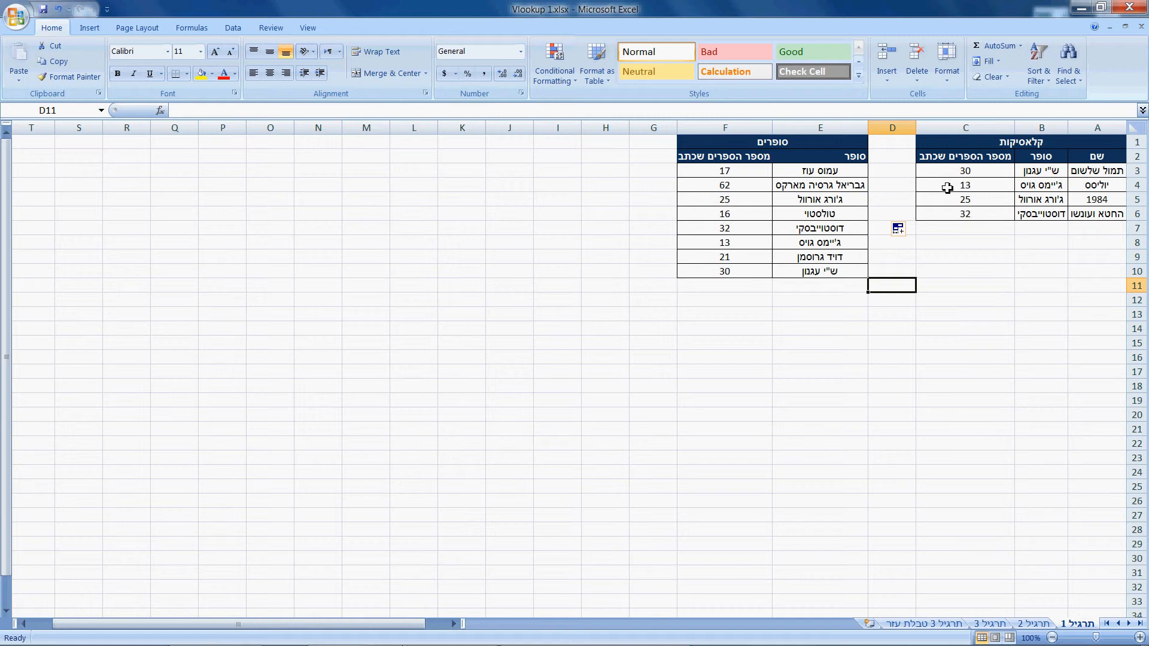
- Open the תרגיל 2 sheet, clear the existing כתובת formulas in D3:D503 and return to D3
click(1036, 625)
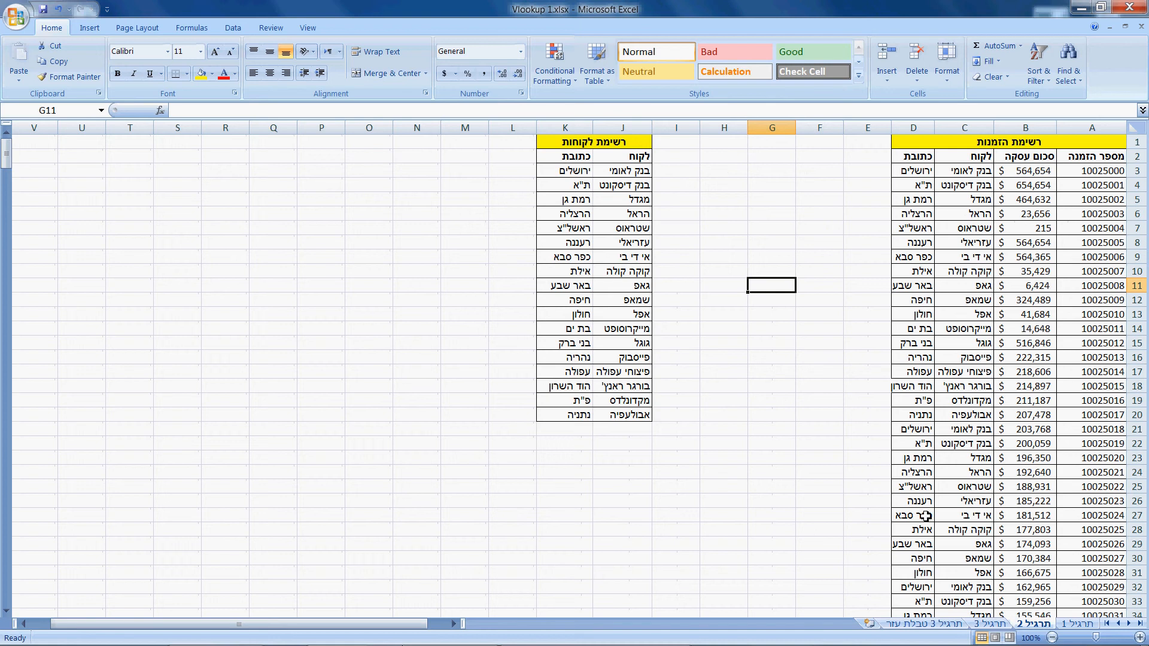
click(909, 174)
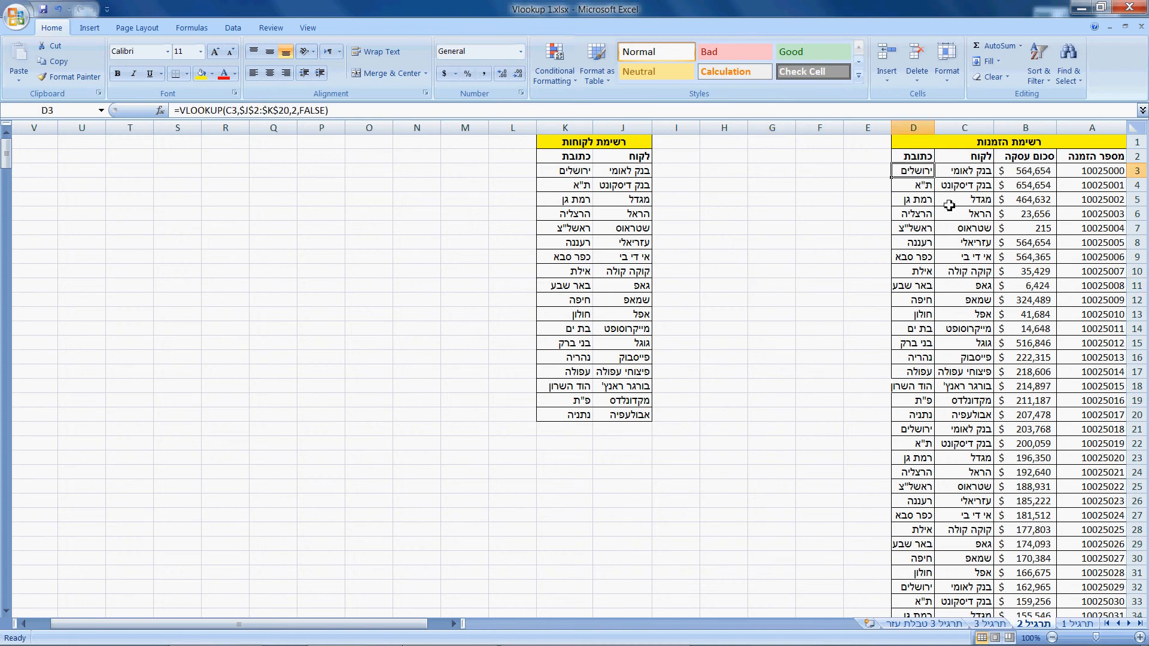
key(ctrl+shift+Down)
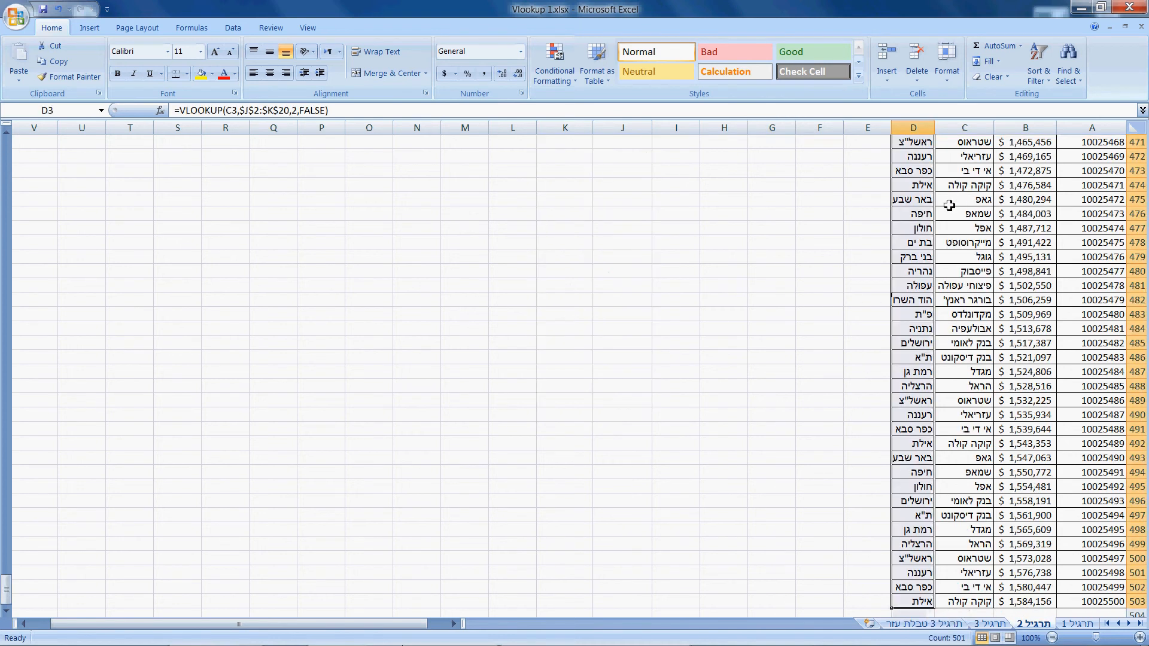
key(Delete)
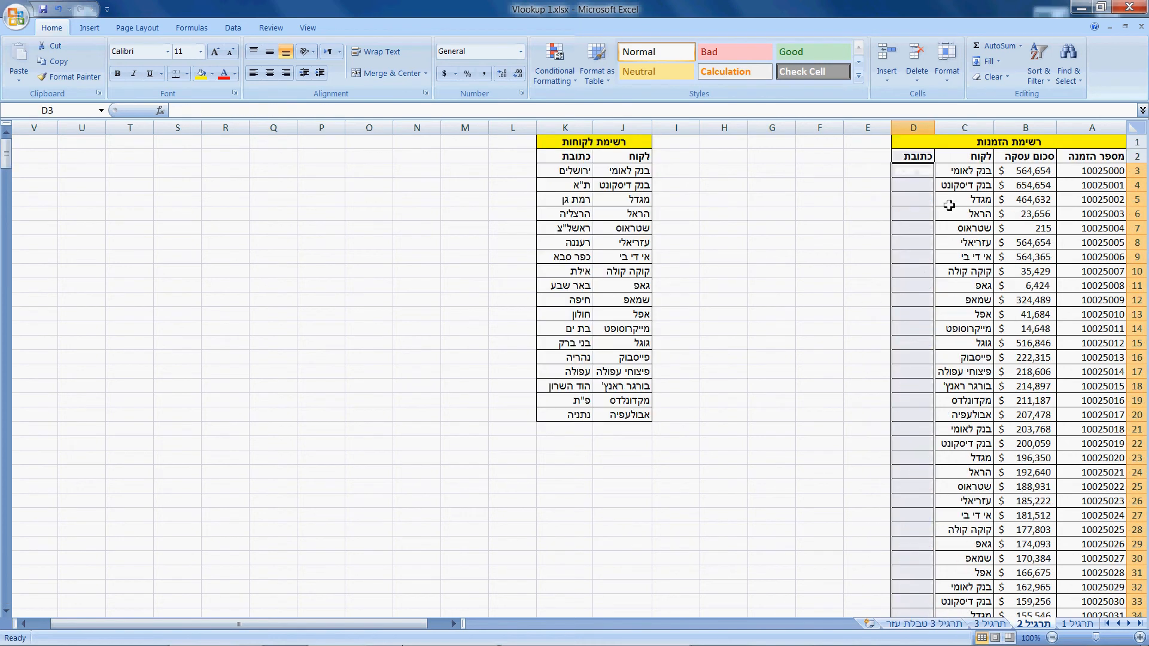
click(901, 175)
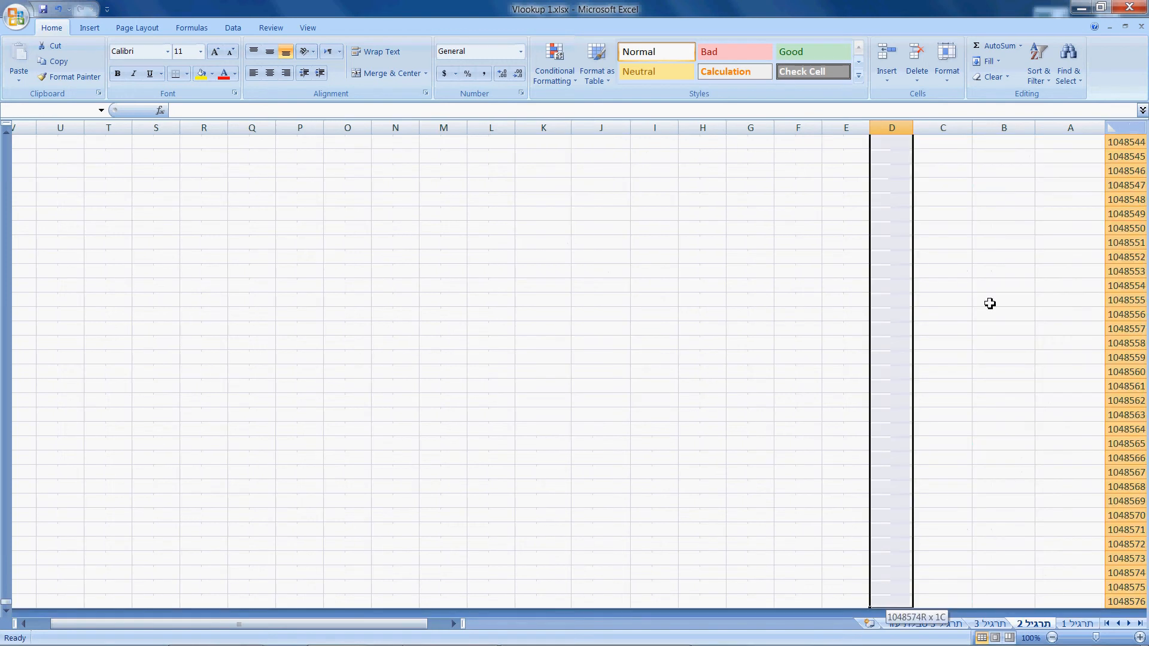
drag(989, 304, 990, 303)
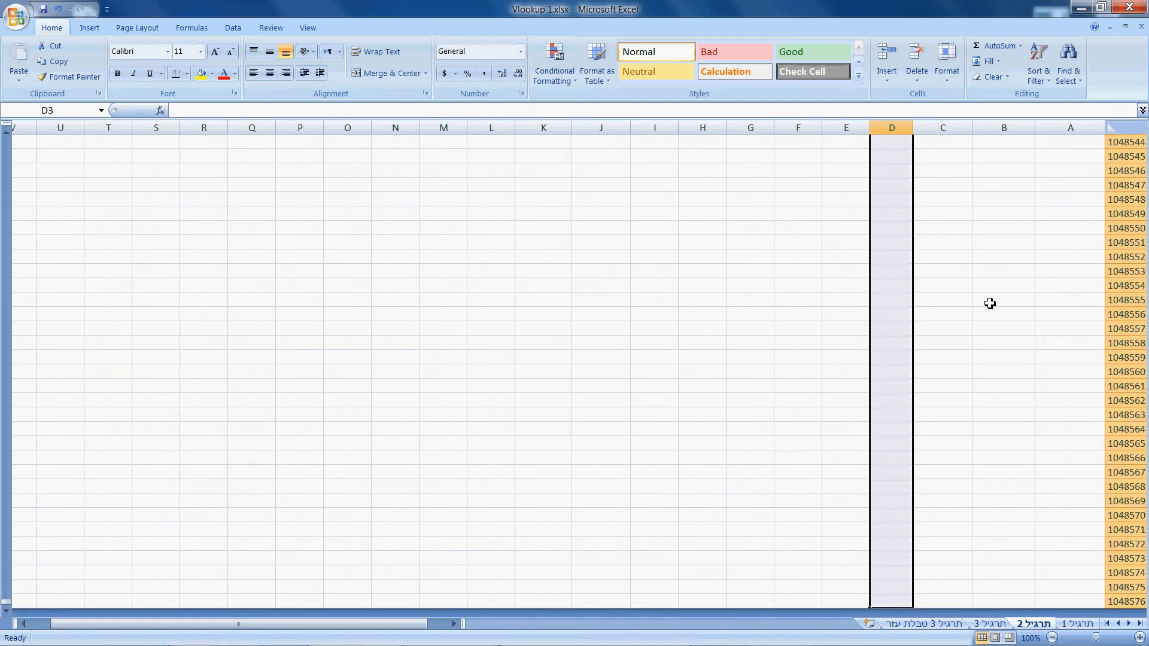
key(Up)
key(Down)
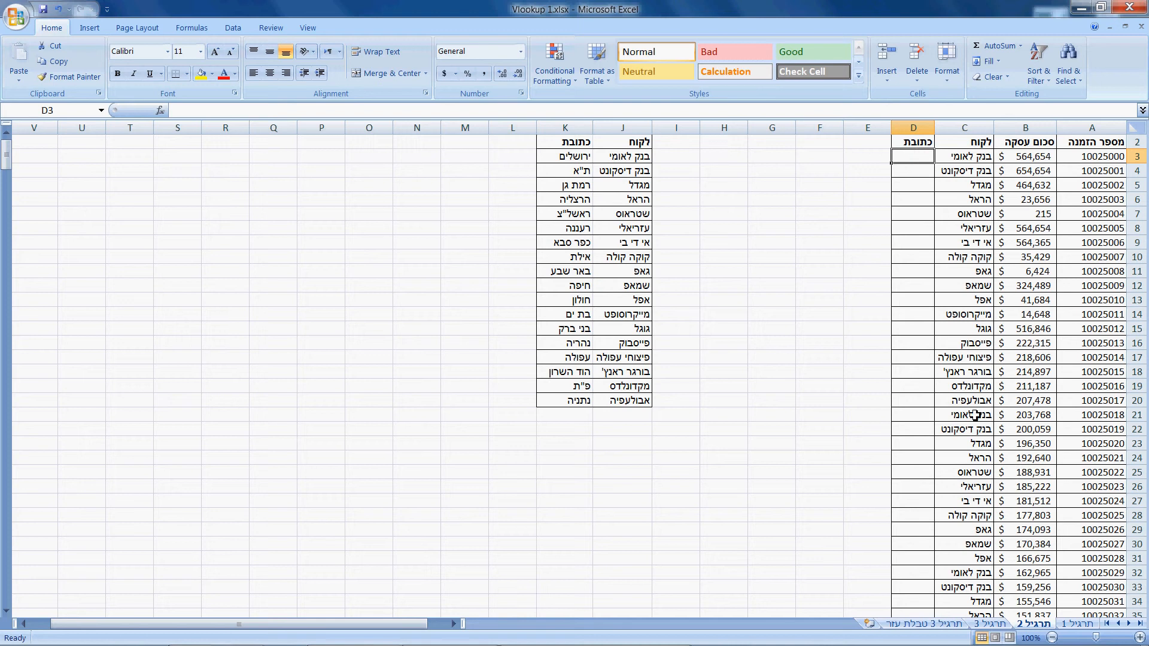
- Begin a VLOOKUP formula in D3 with C3 as the lookup value and J3:K20 as the table array
text(=vl)
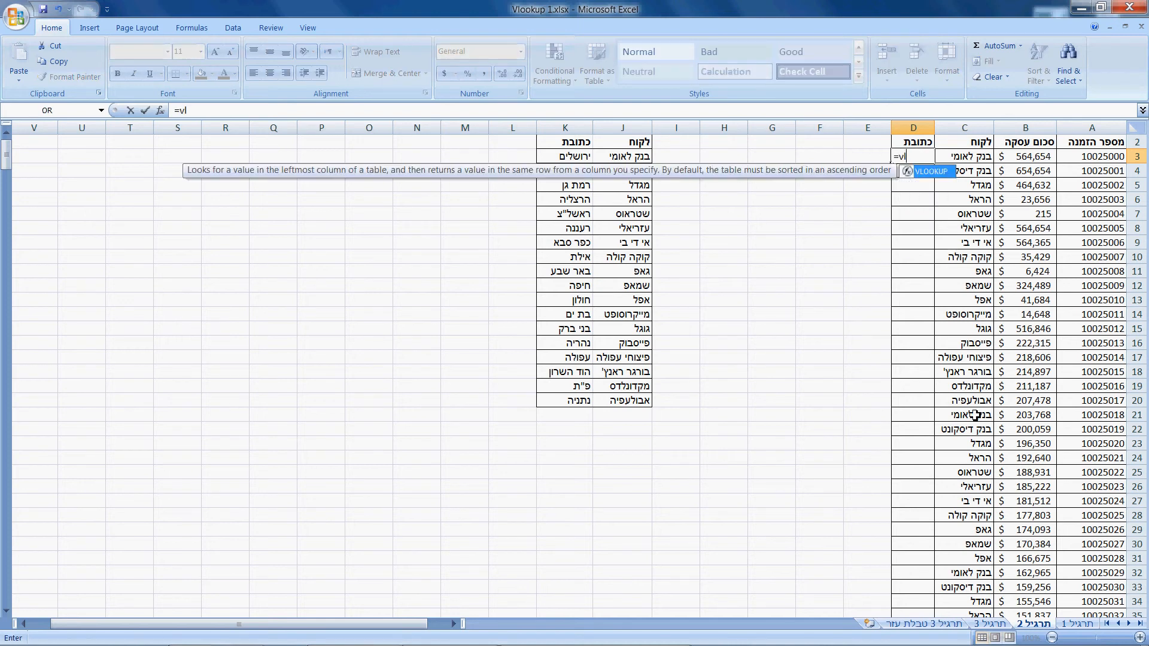
key(Tab)
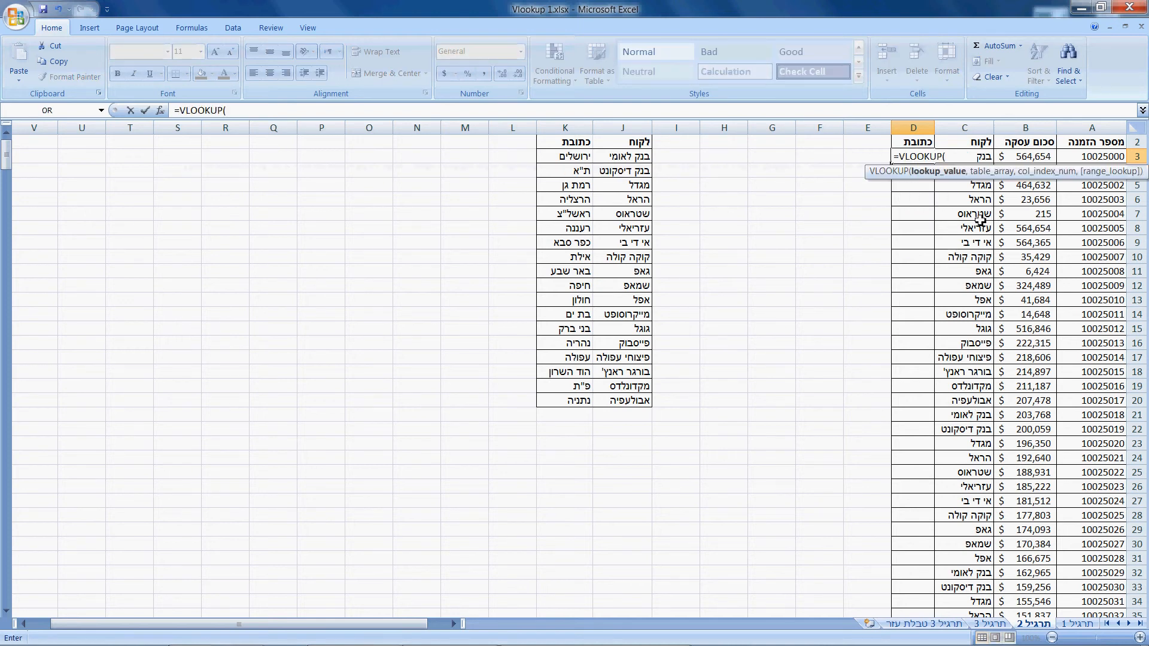
scroll(897, 216, up, 1)
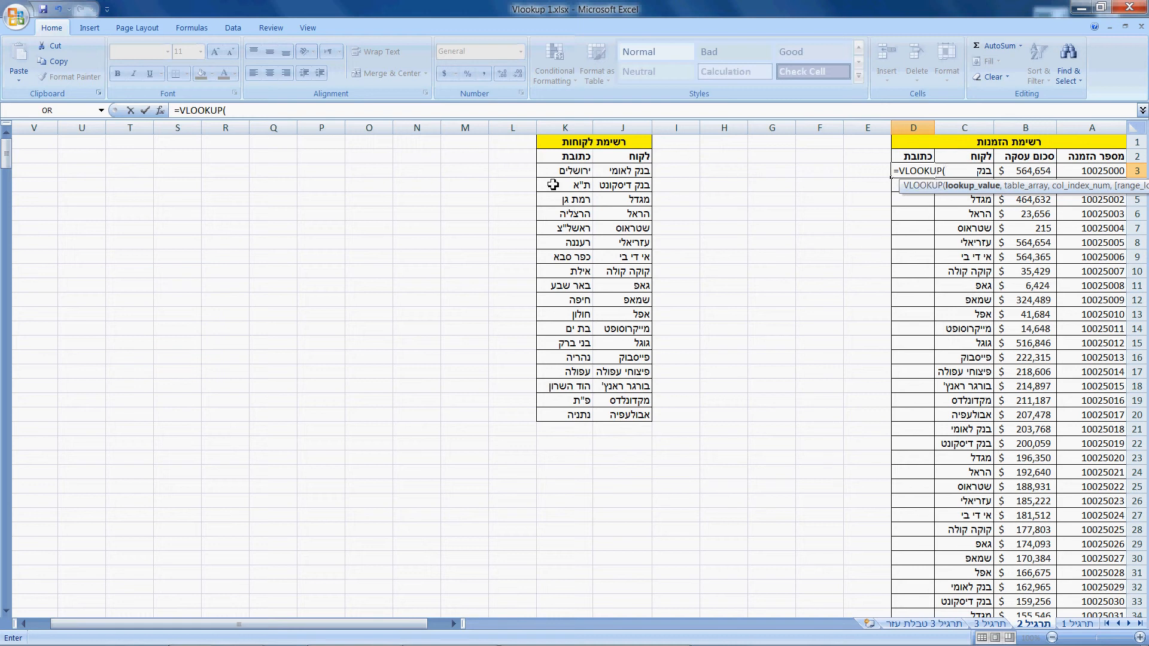
click(983, 173)
text(,)
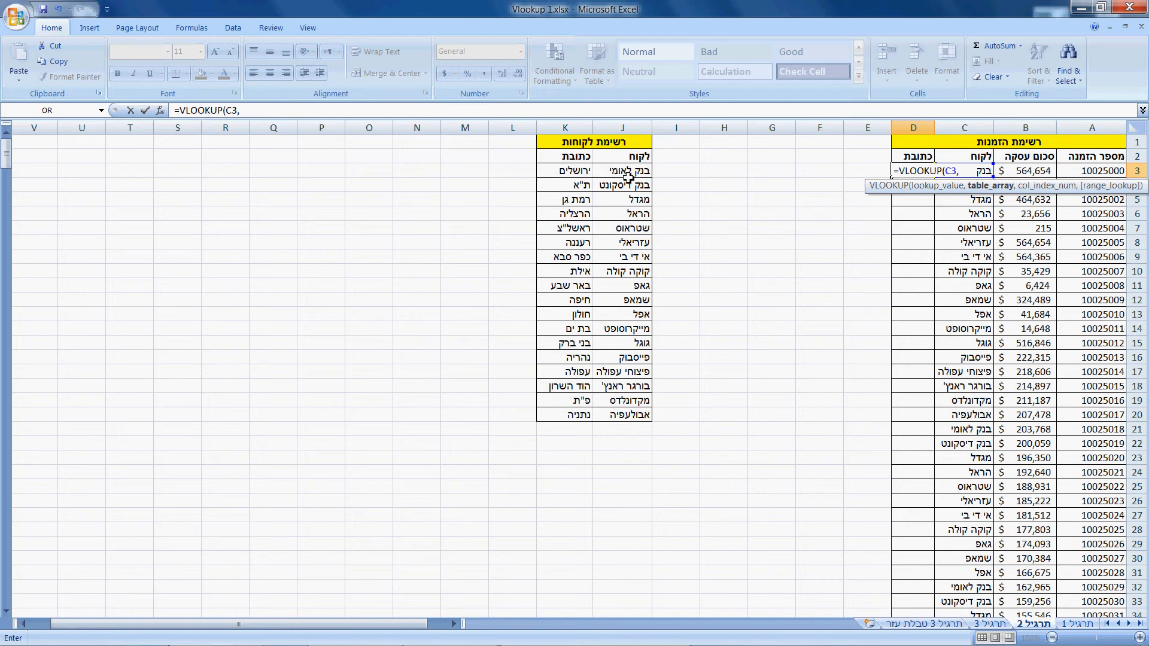
drag(630, 174, 572, 414)
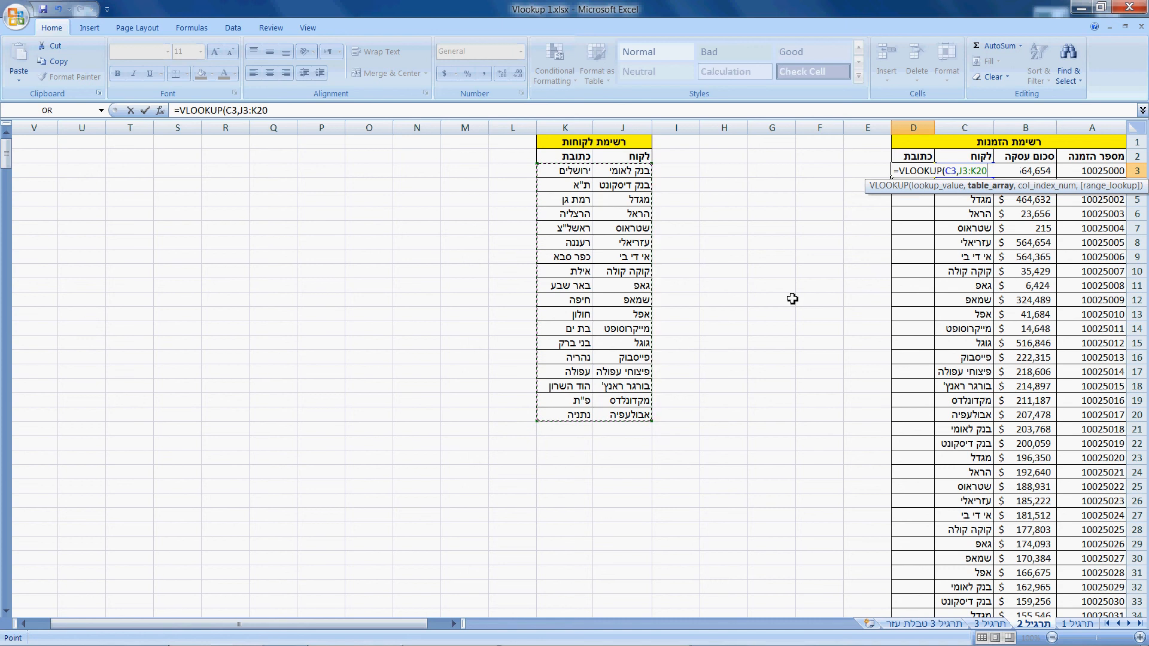
- Complete the D3 formula with column index 2 and FALSE for an exact match
text(,2,)
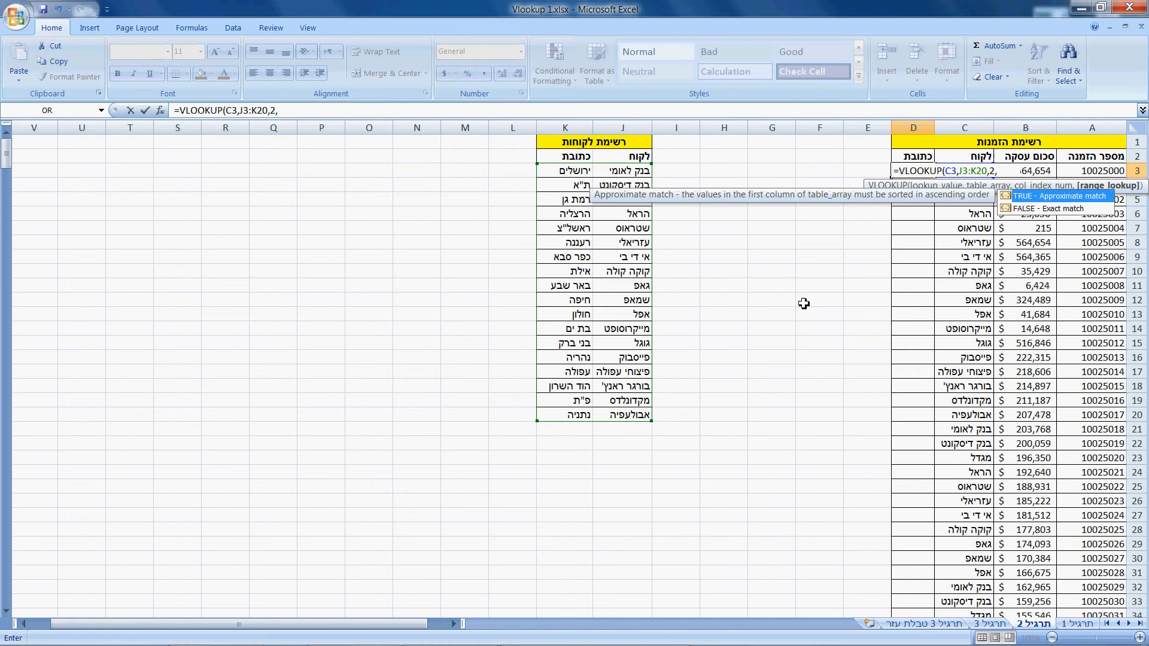
key(Down)
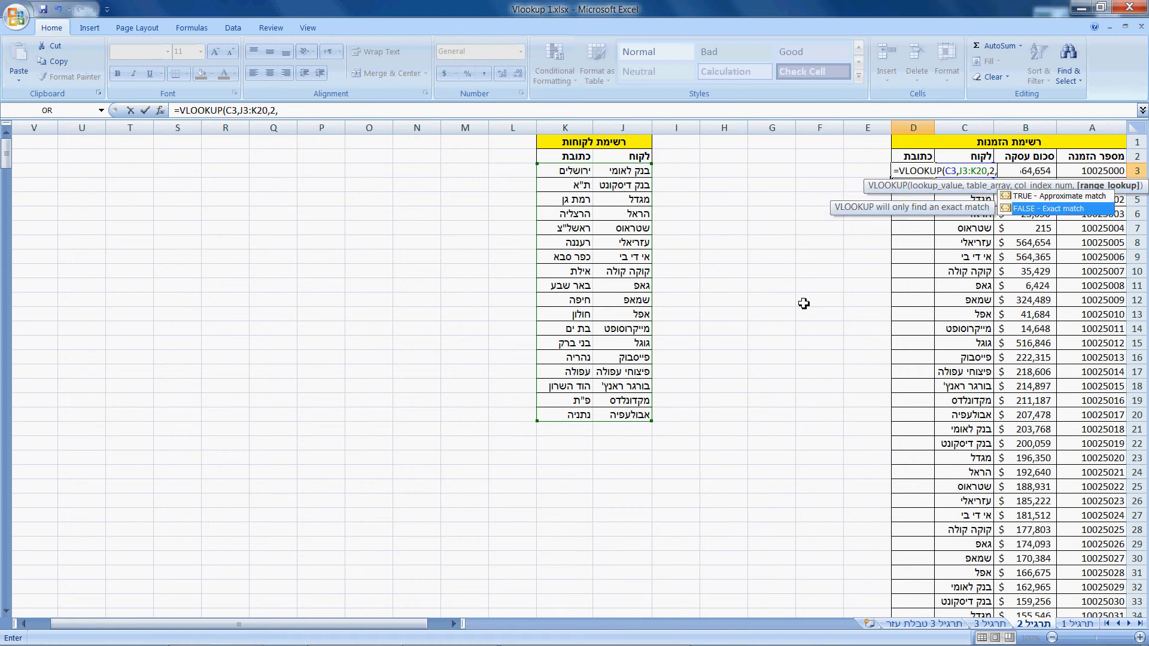
key(Tab)
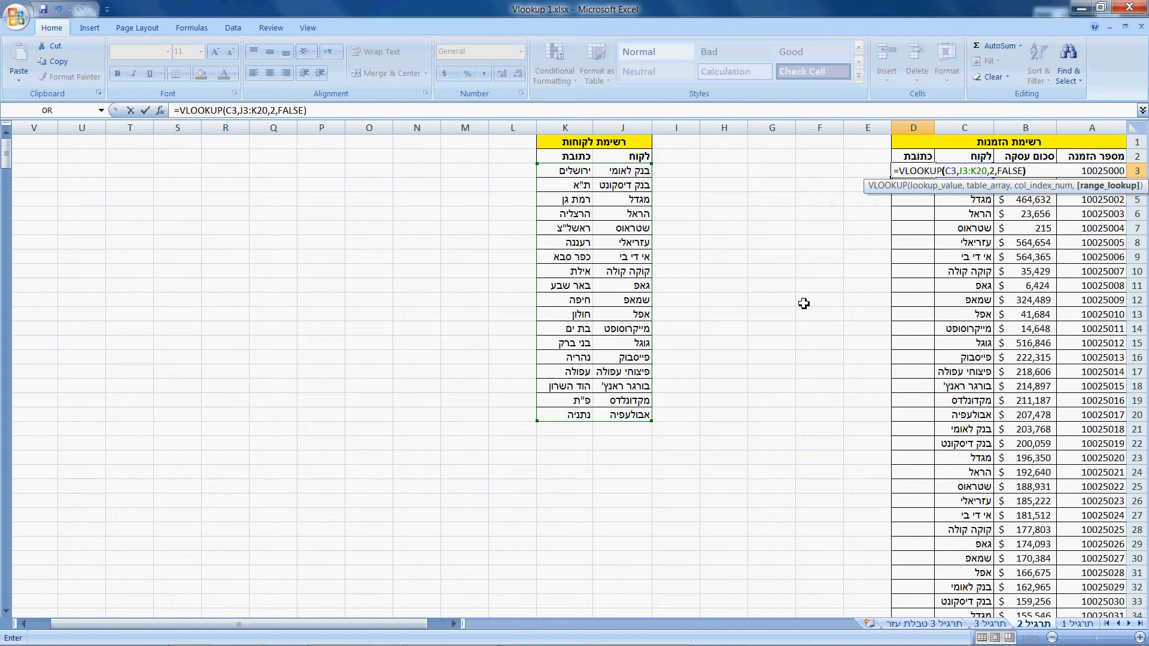
text())
key(Return)
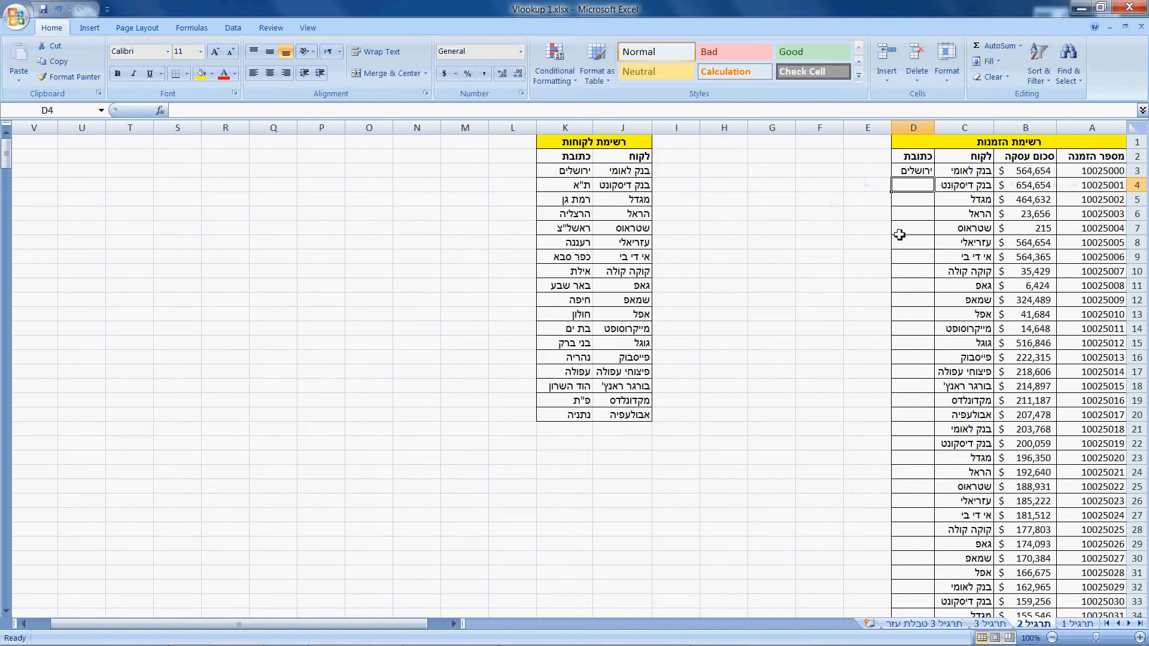
- Make the table array in the D3 formula on the תרגיל 2 sheet absolute as $J$3:$K$20
click(913, 172)
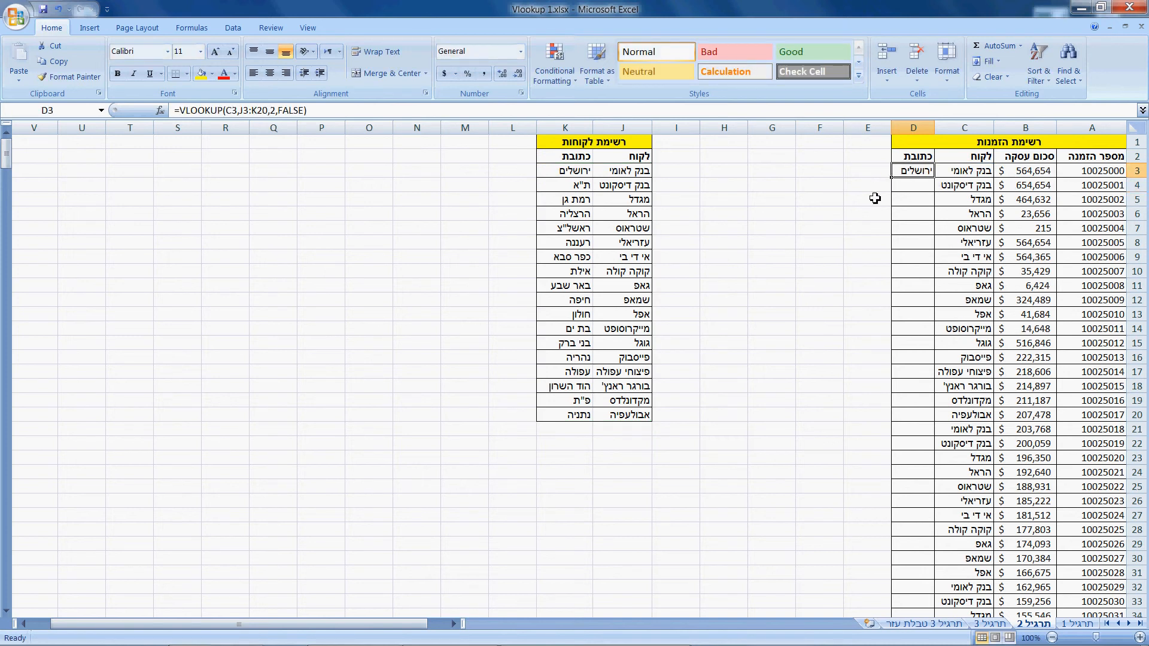
click(243, 110)
key(F4)
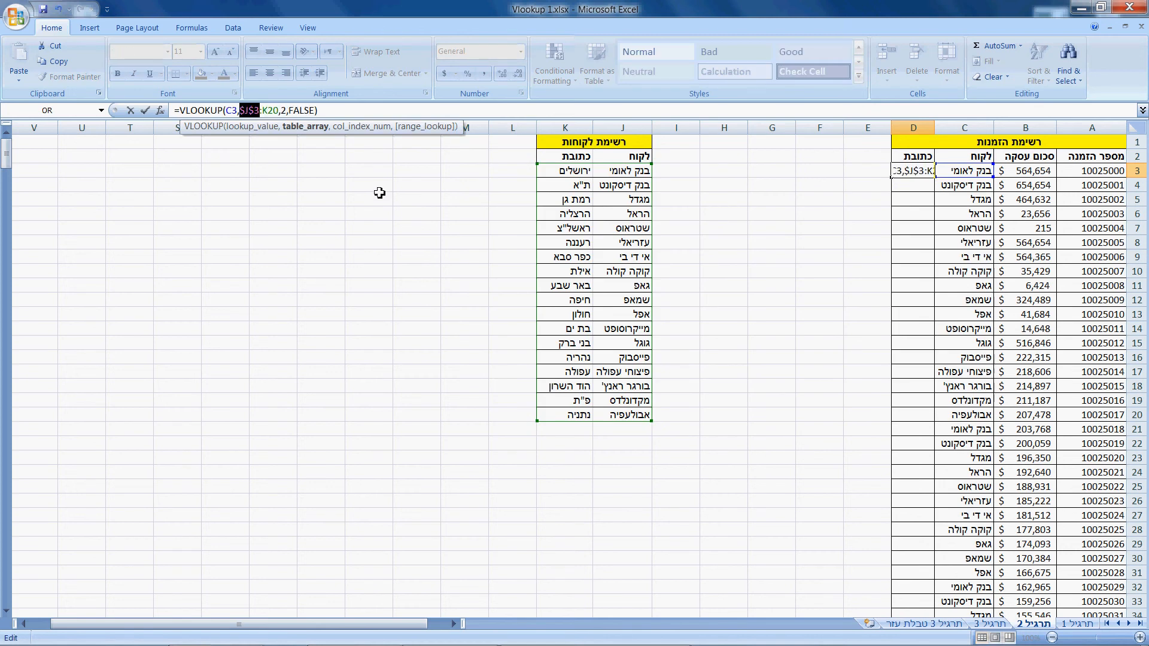
key(Right)
key(Right)
key(F4)
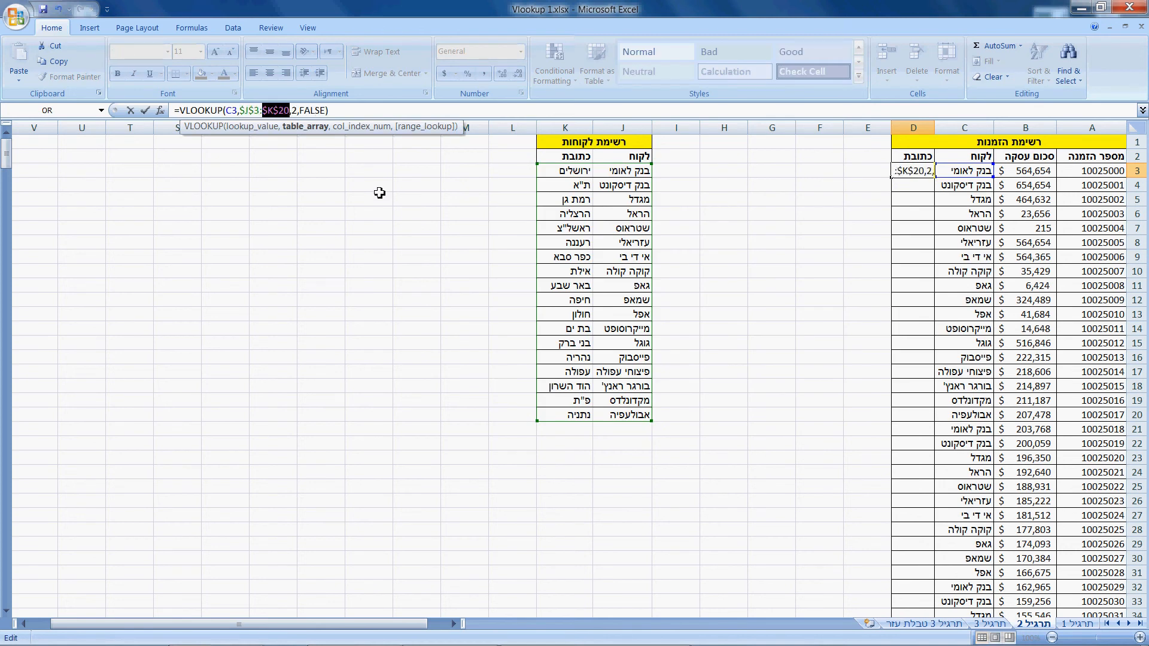
key(Return)
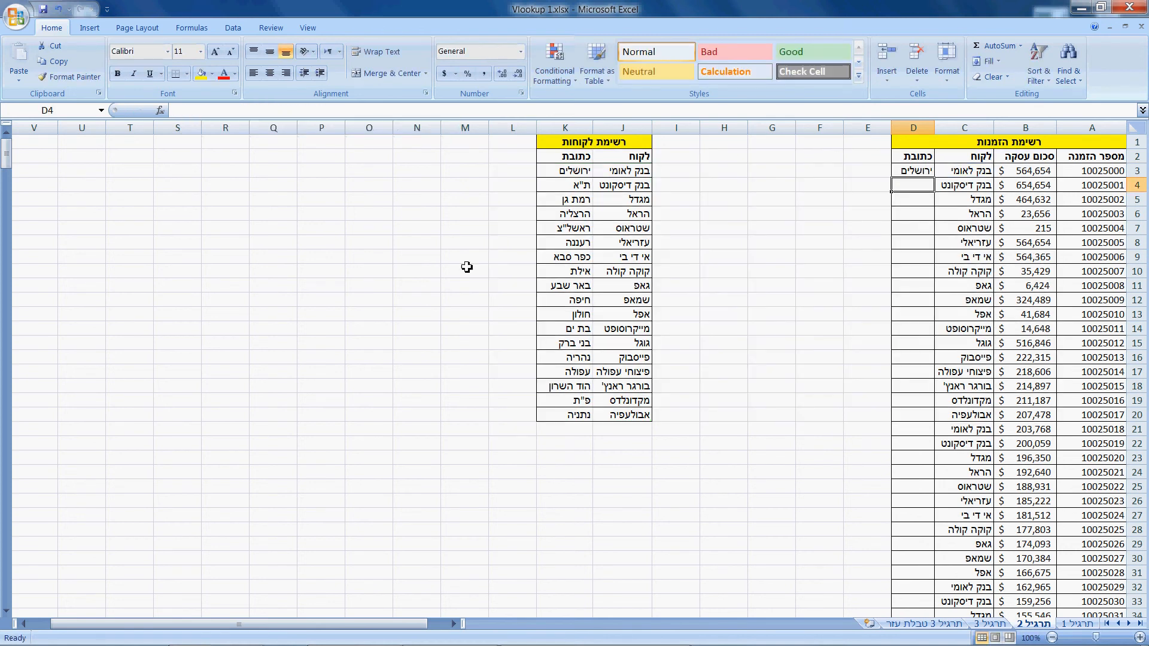
- Fill the D3 formula down the כתובת column and widen column D slightly to fit the addresses
click(895, 174)
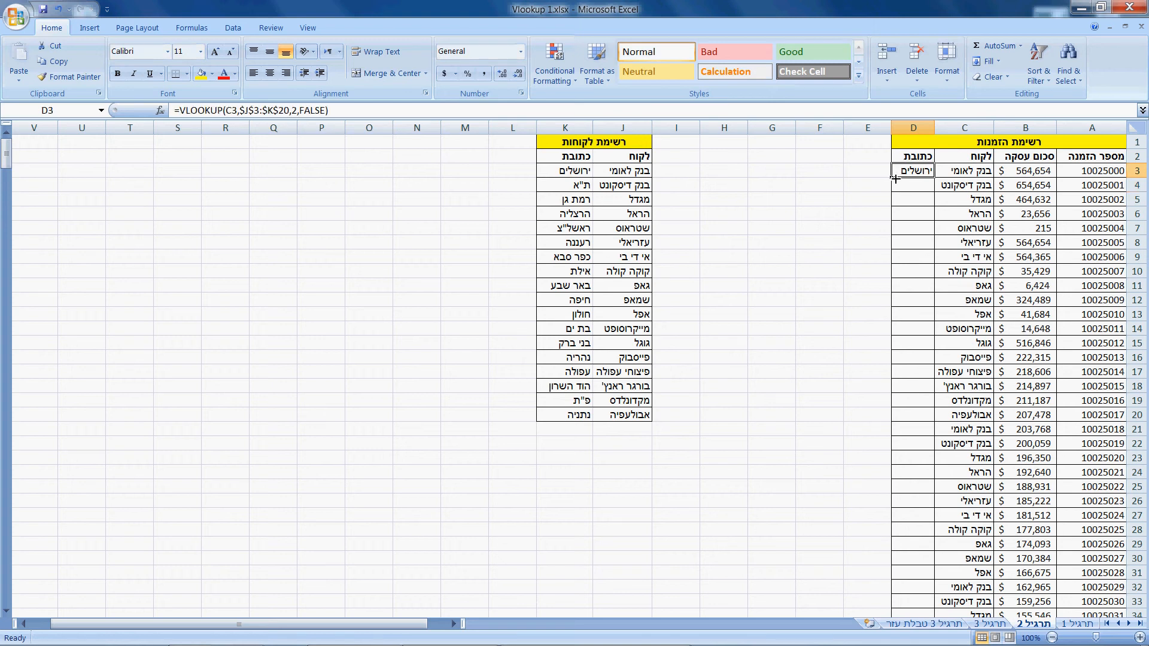
double_click(894, 177)
click(846, 185)
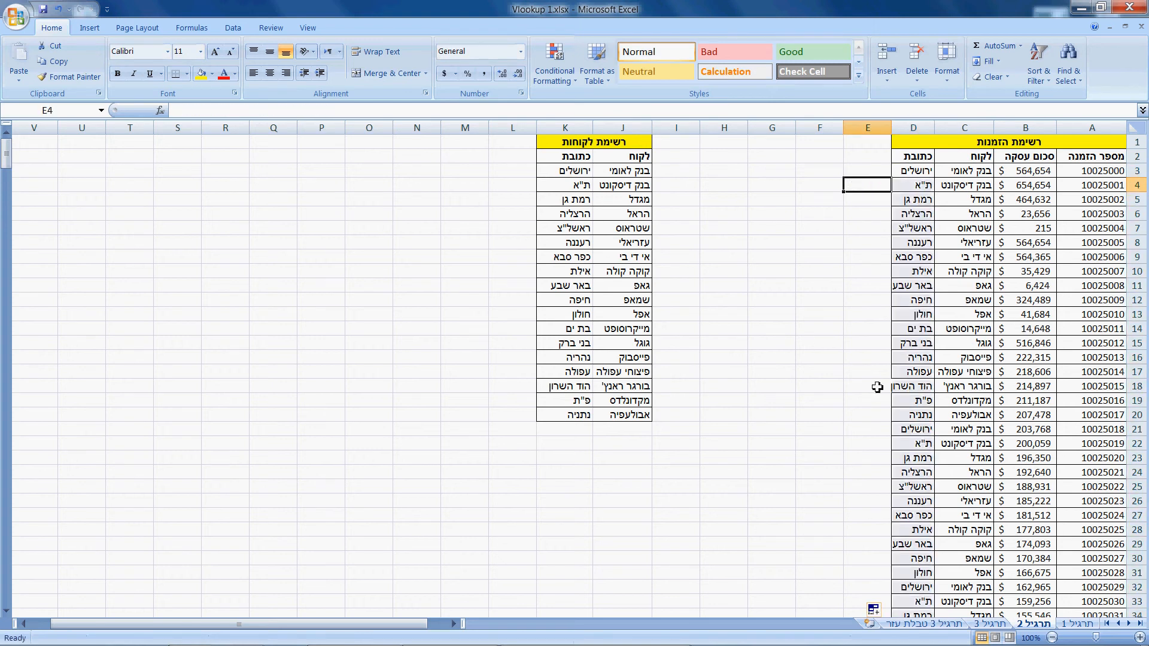
drag(891, 128, 887, 128)
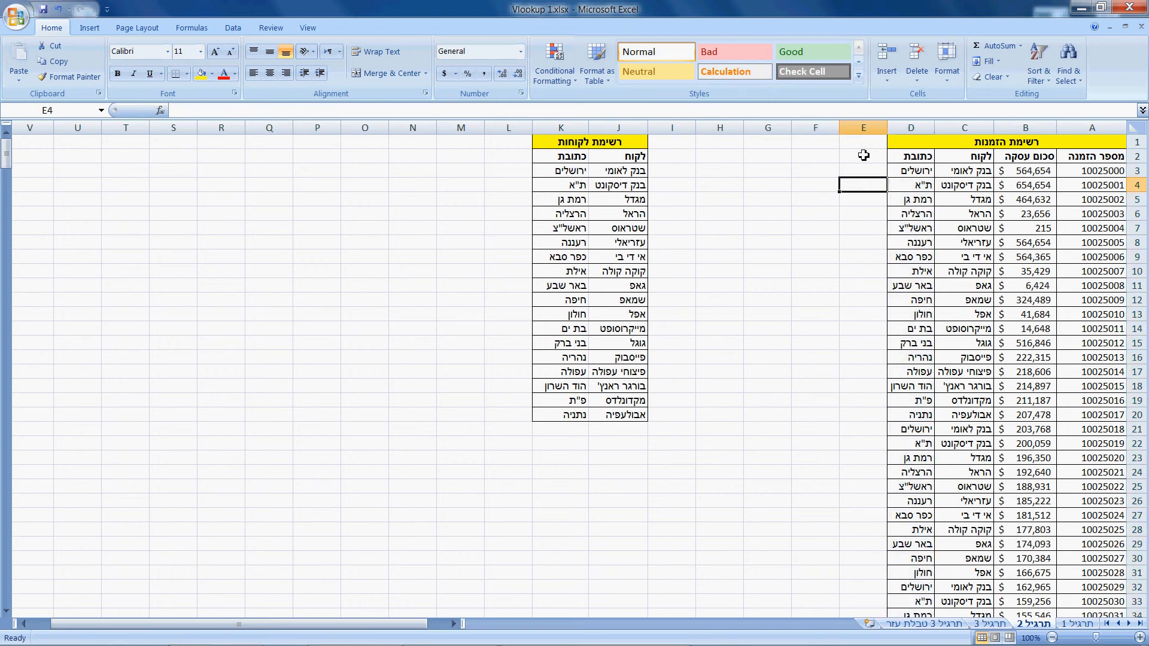
click(815, 215)
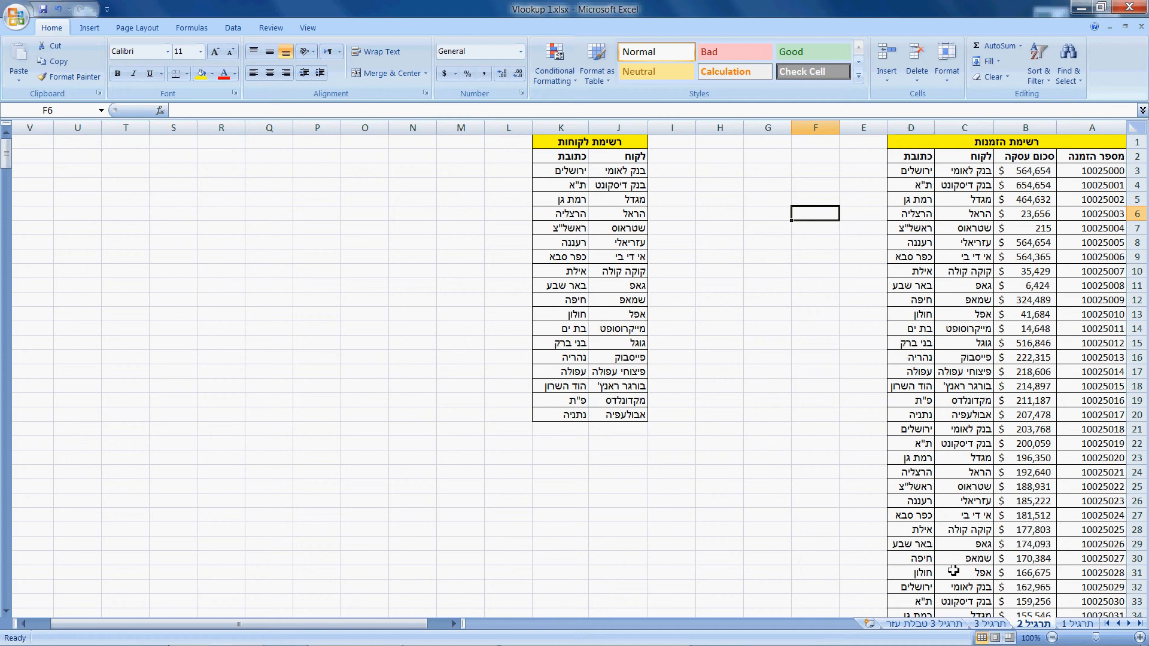
- On the תרגיל 3 sheet, clear the existing כתובת formulas from D3 down, return to D3 and save the workbook
click(991, 625)
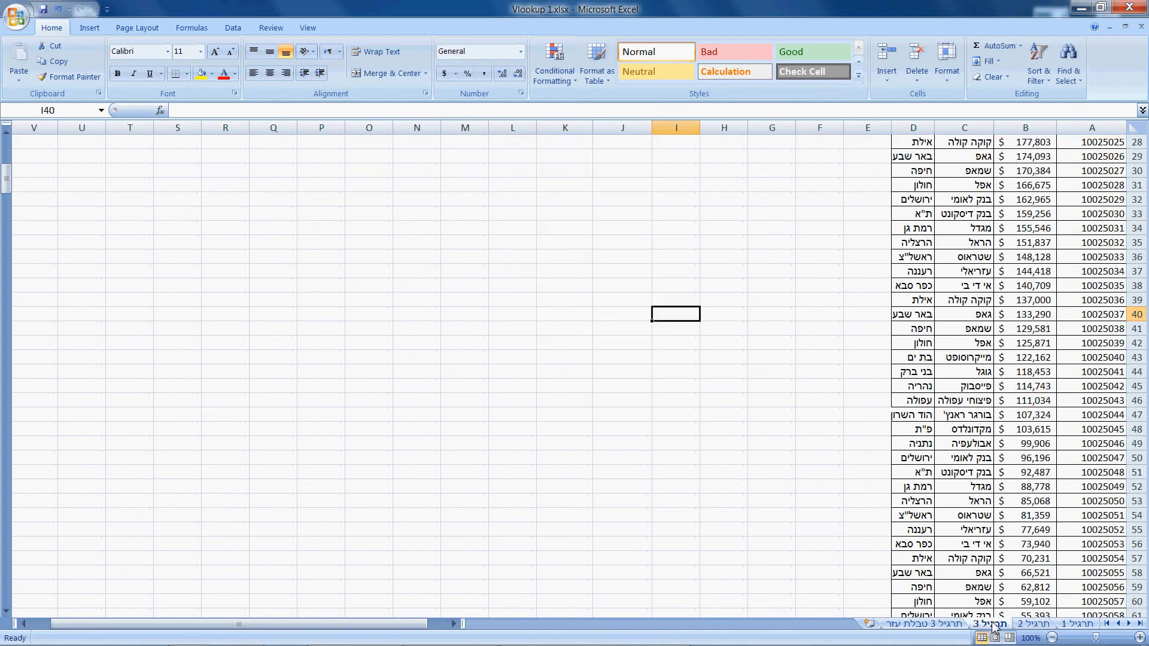
scroll(816, 249, up, 9)
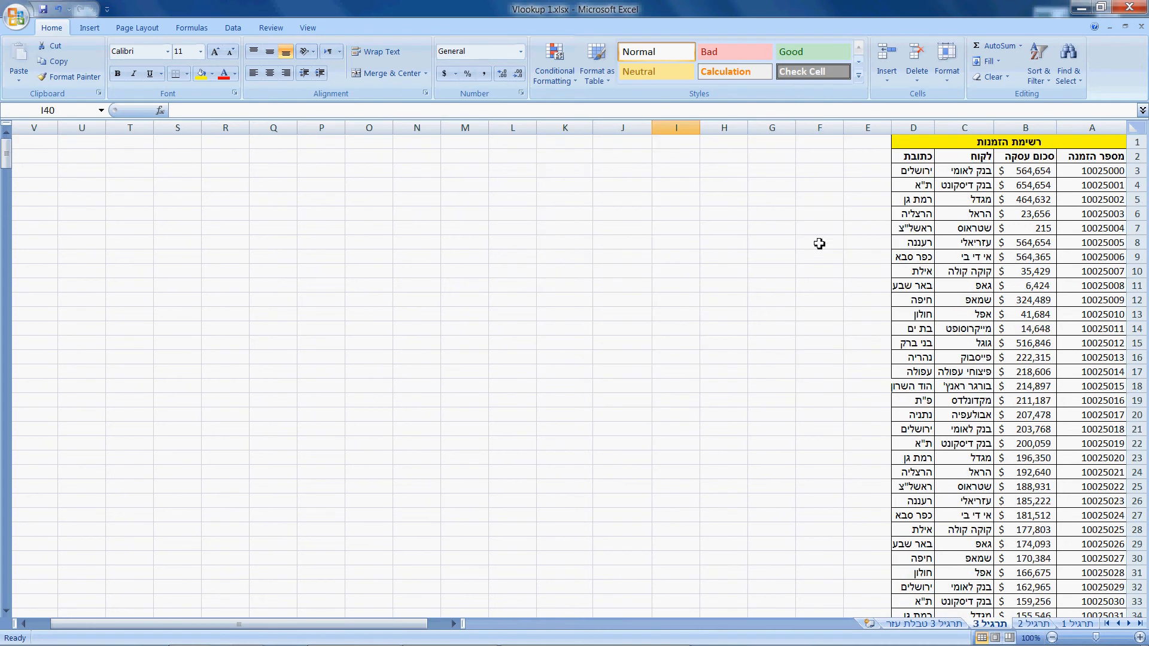
click(907, 174)
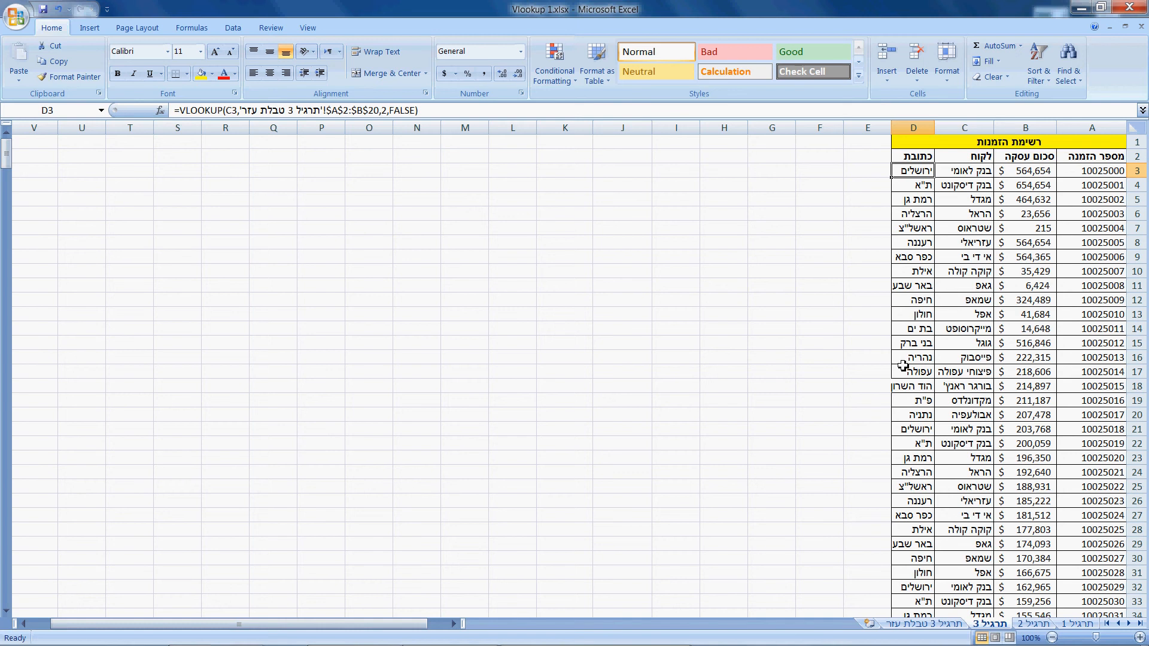
key(ctrl+shift+Down)
key(Delete)
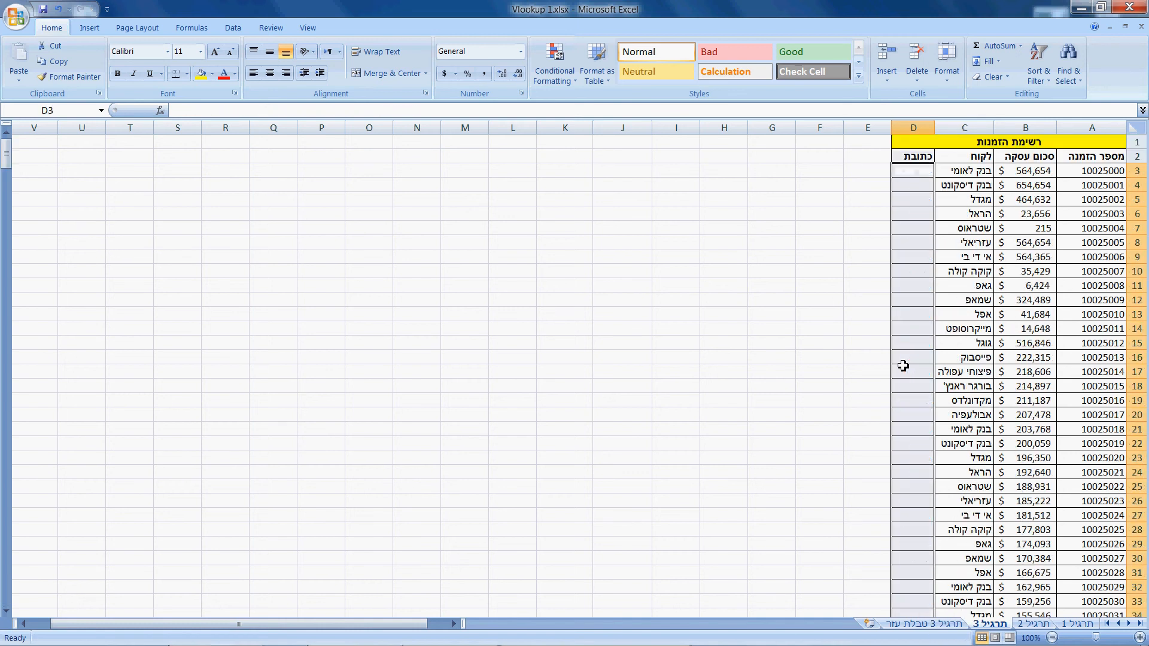
key(Up)
key(Down)
key(ctrl+s)
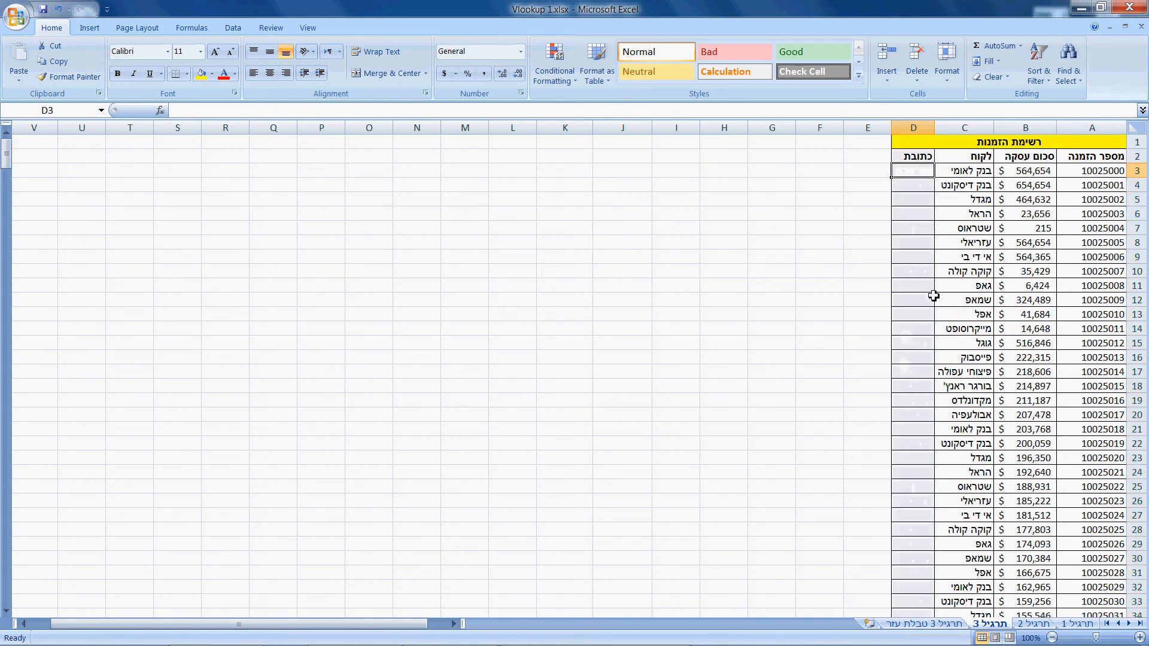
- Begin a VLOOKUP formula in D3 of תרגיל 3 with lookup value C3 and table array A3:B20 from the תרגיל 3 טבלת עזר sheet
click(924, 624)
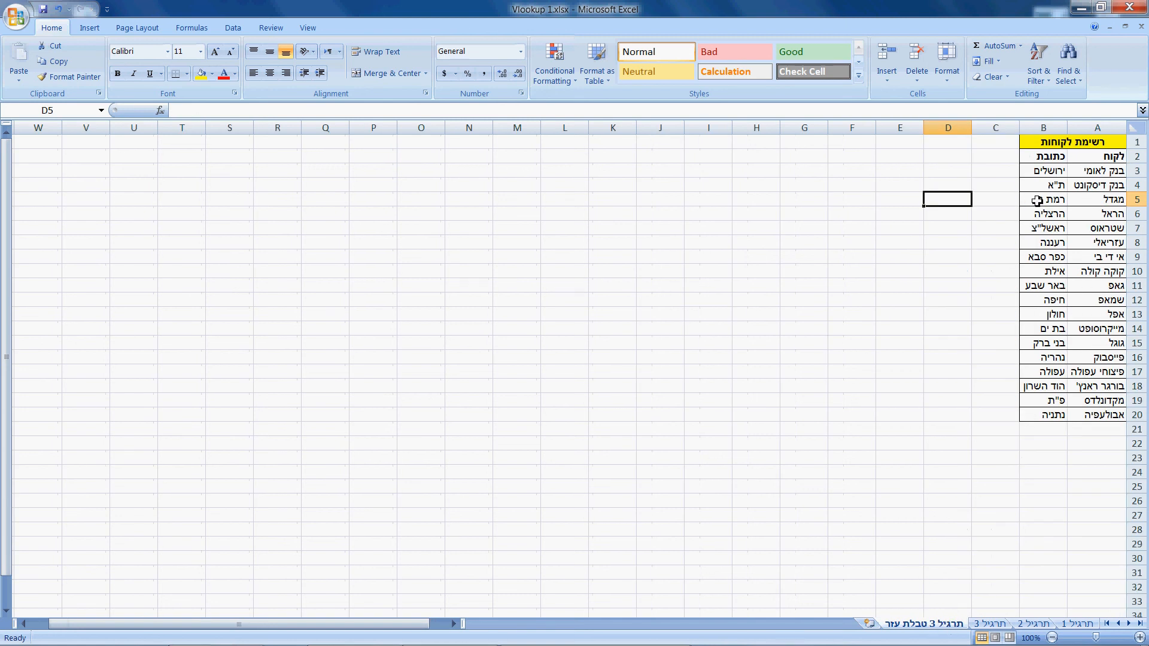
click(990, 624)
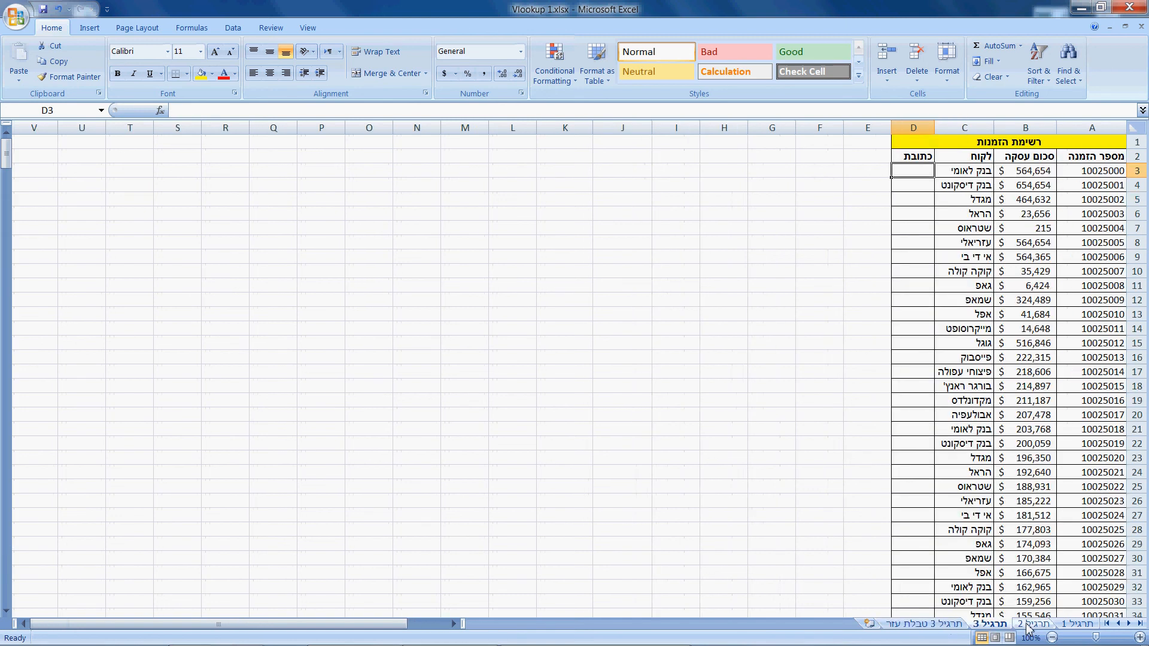
click(1033, 624)
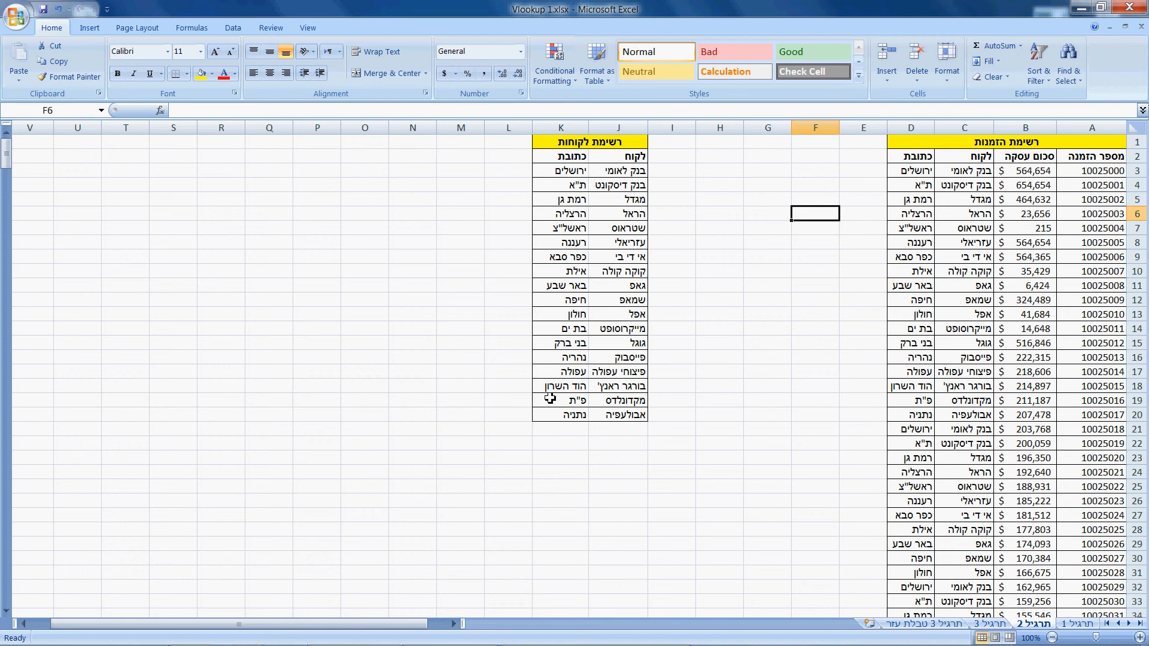
click(989, 627)
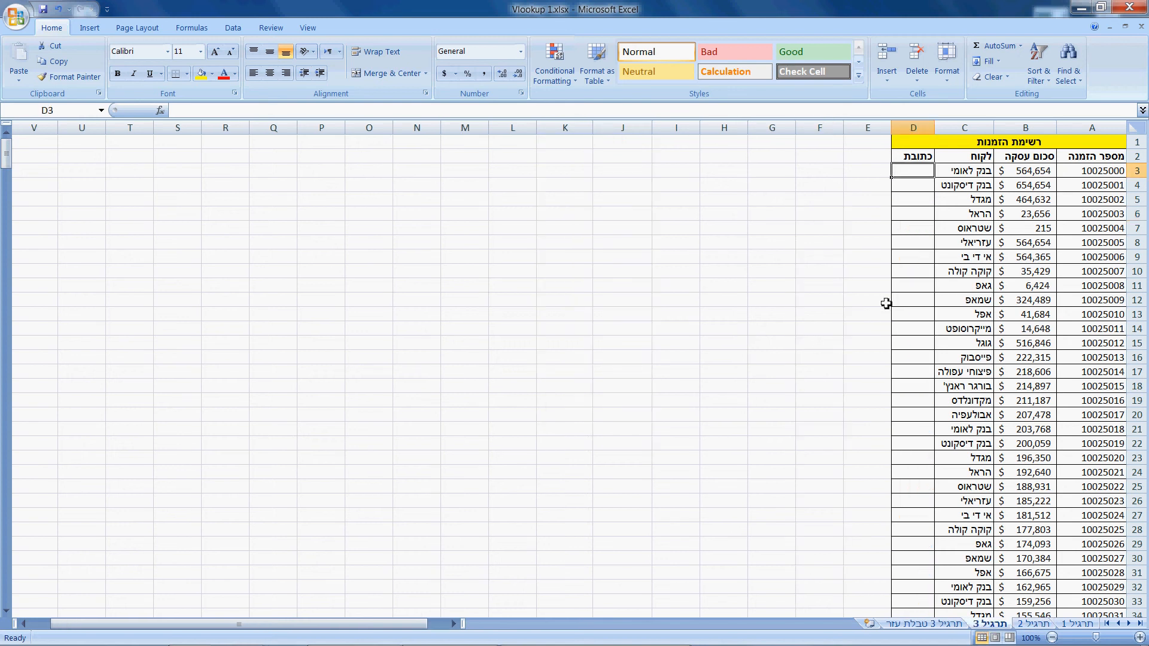
text(=VLOOKUP()
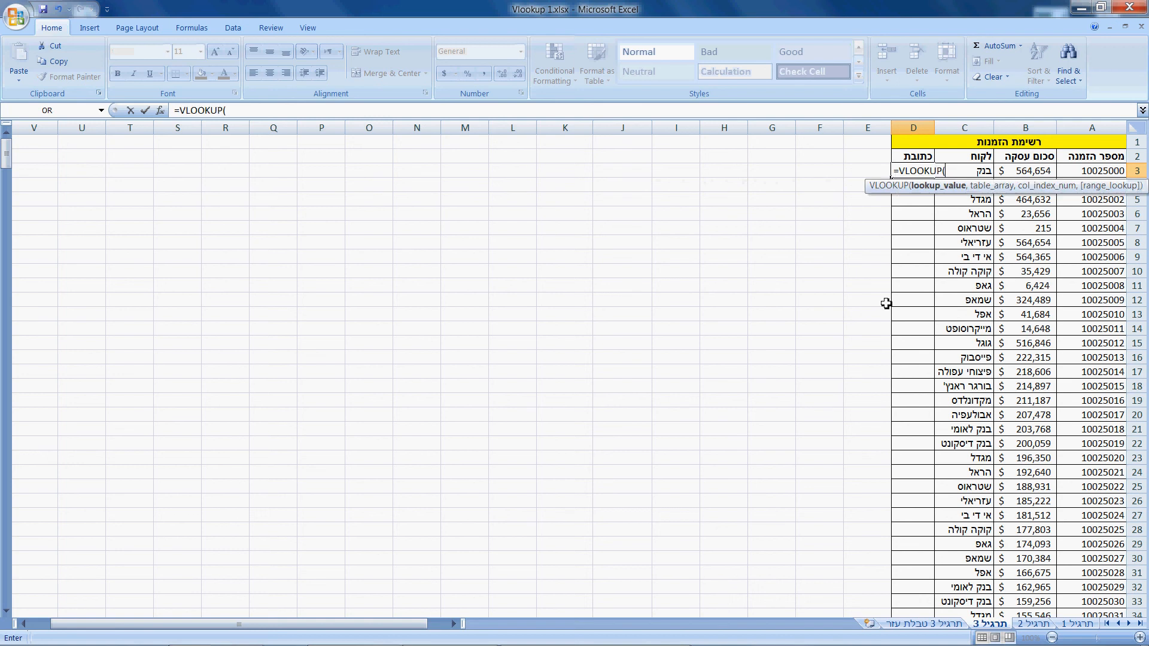
click(984, 171)
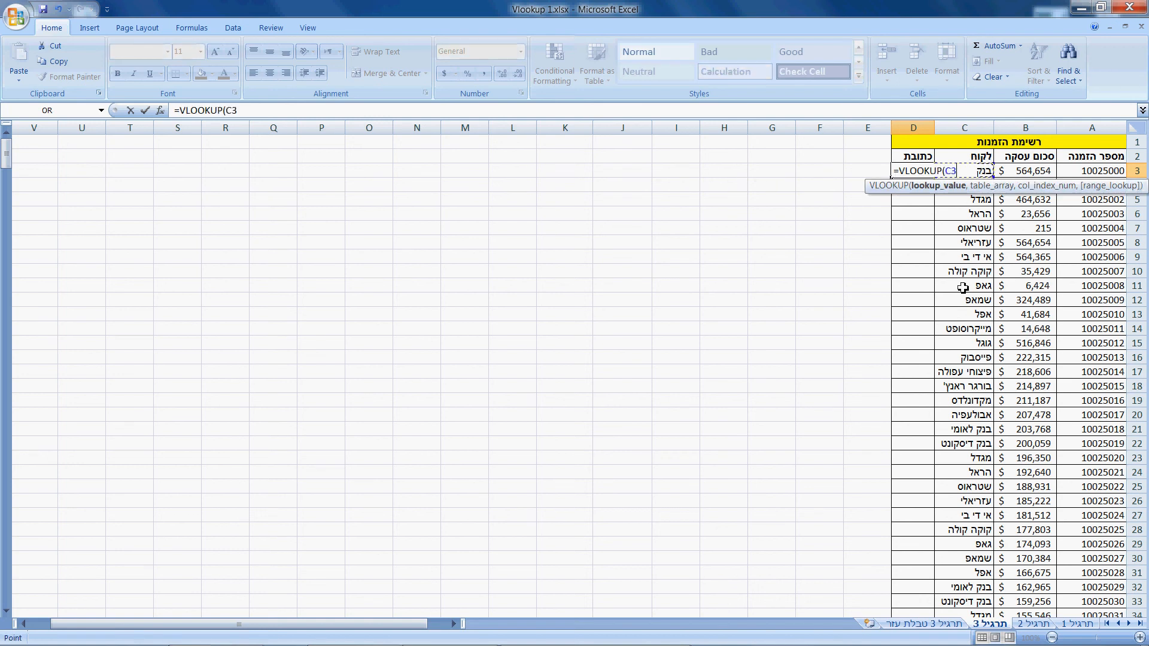
text(,)
click(931, 626)
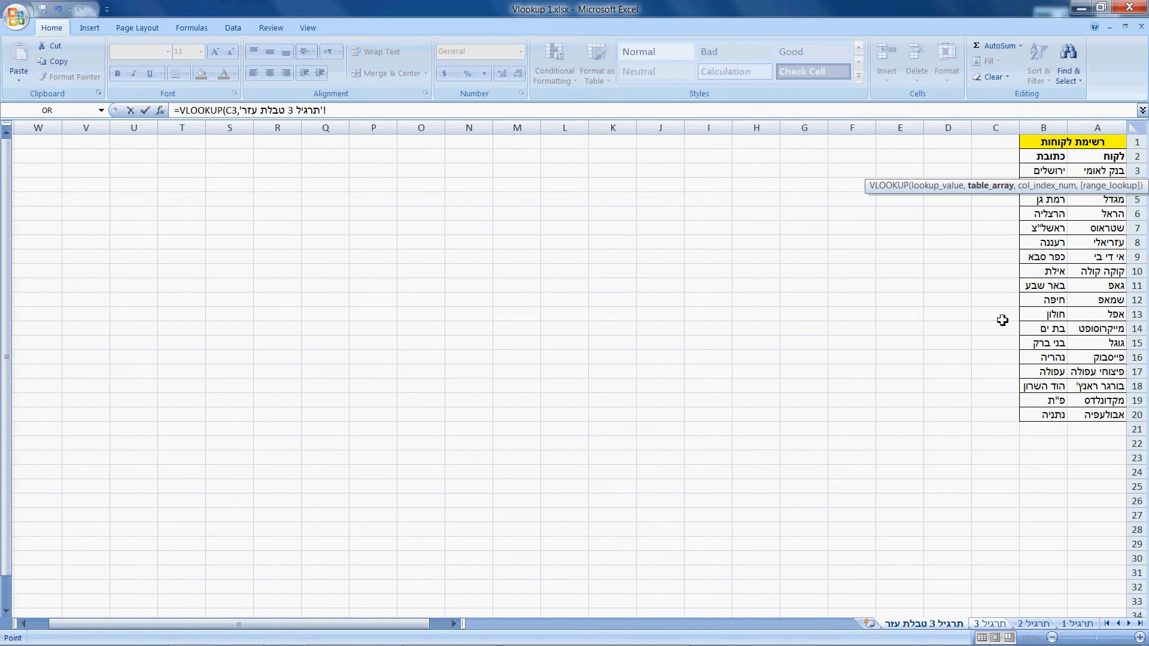
drag(1105, 172, 1037, 413)
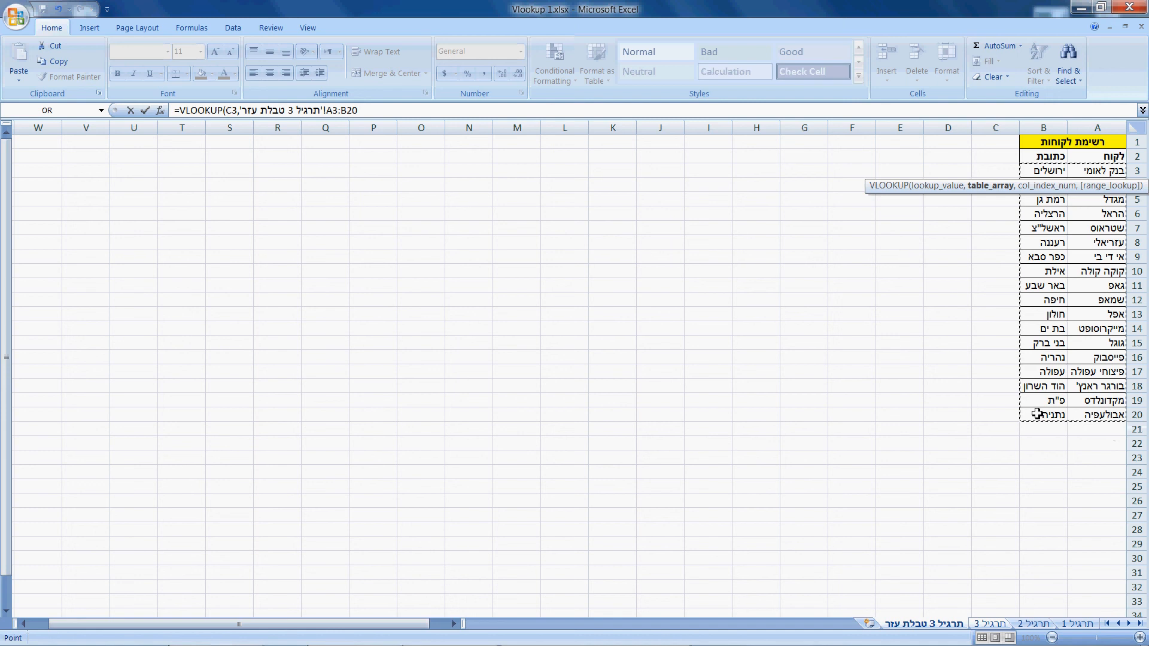
- Complete the cross-sheet VLOOKUP with column index 2 and FALSE for an exact match, and enter it
text(,)
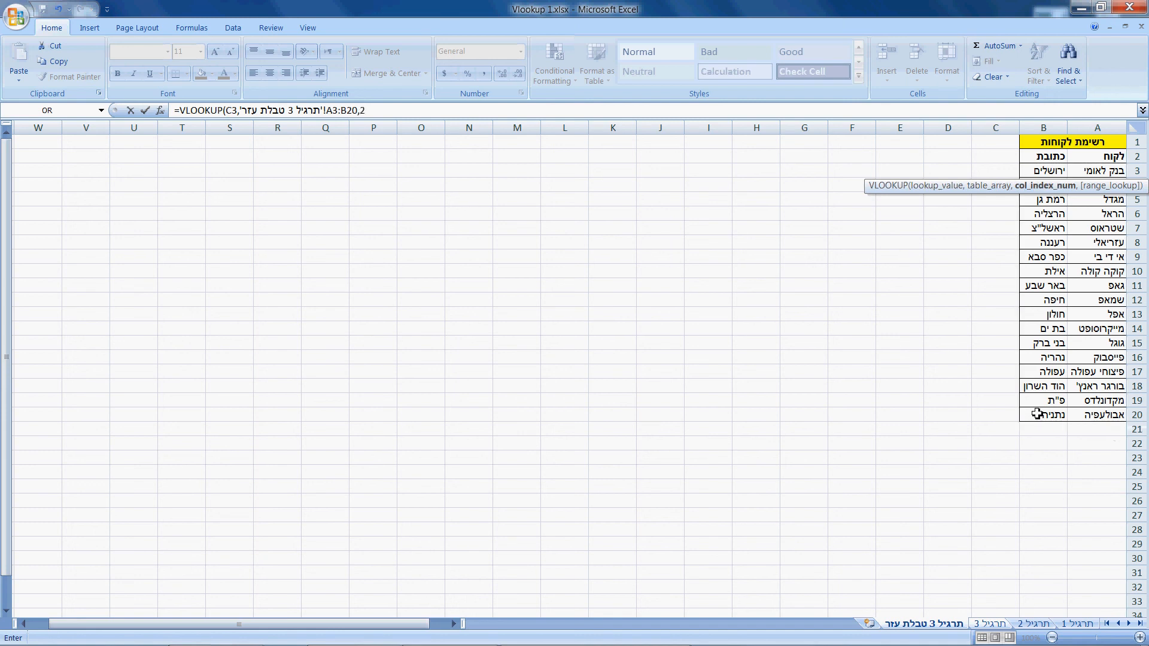
text(2,)
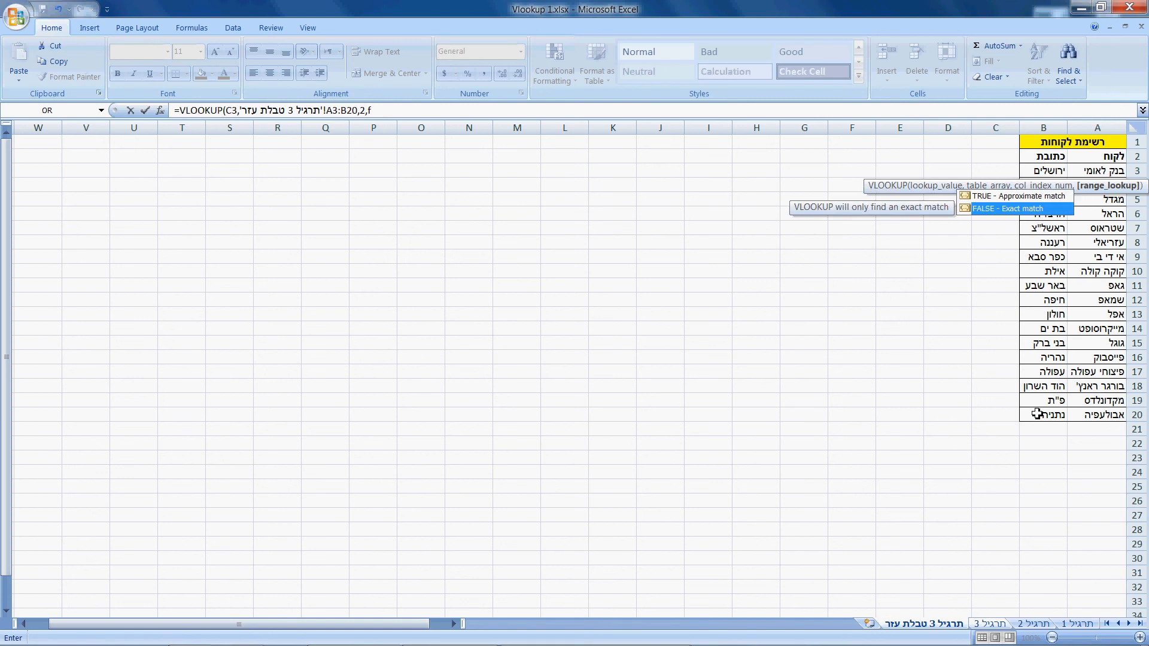
text(f)
key(Tab)
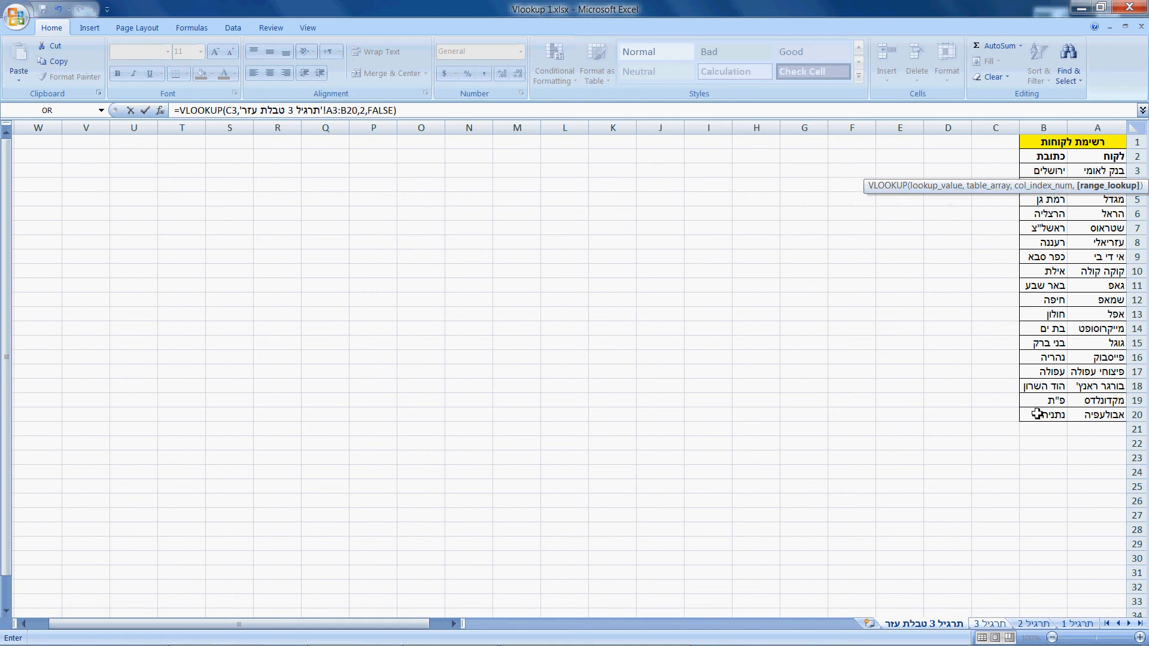
text())
key(Return)
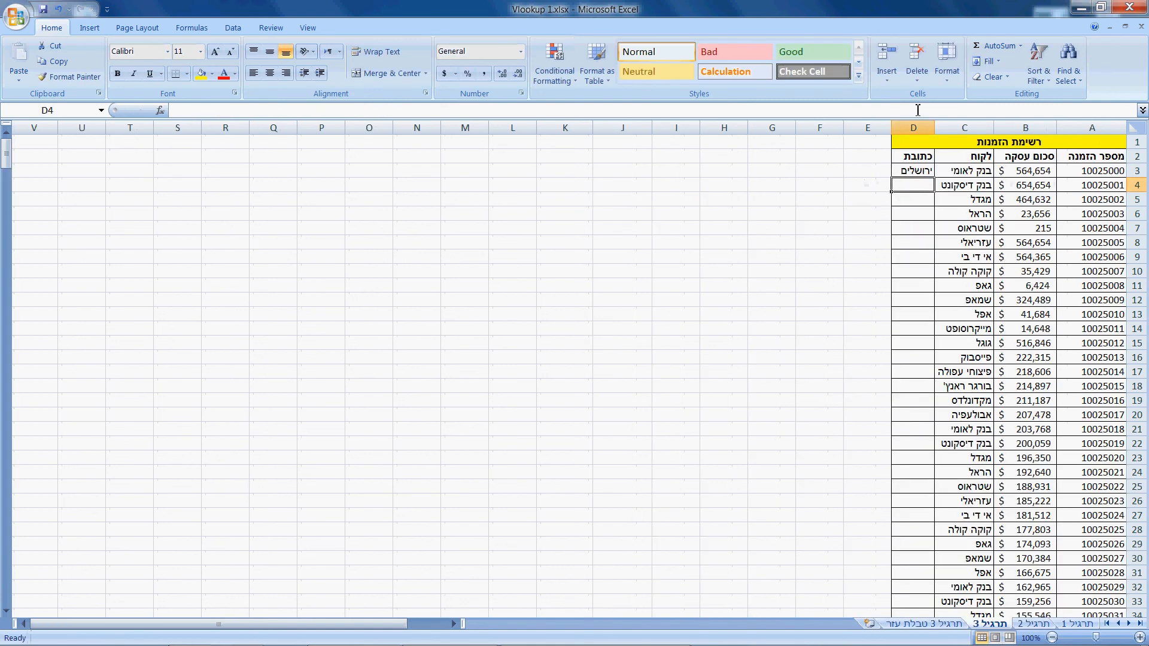
- Make the table array in the תרגיל 3 sheet's D3 formula absolute as $A$3:$B$20
click(914, 172)
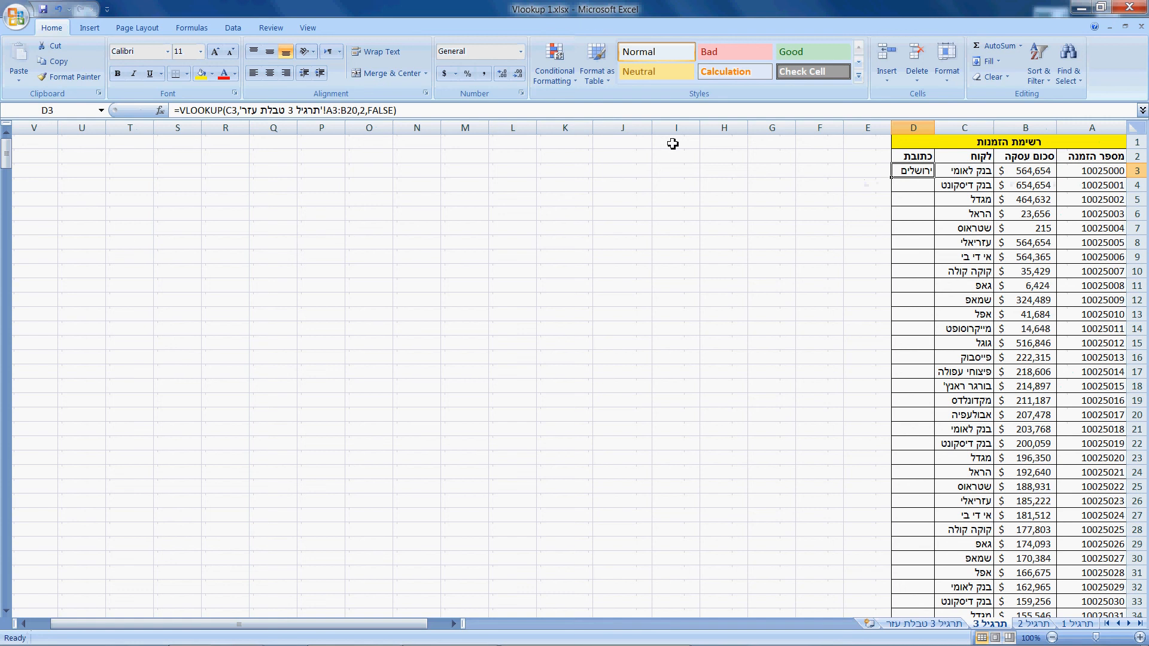
click(325, 114)
key(F4)
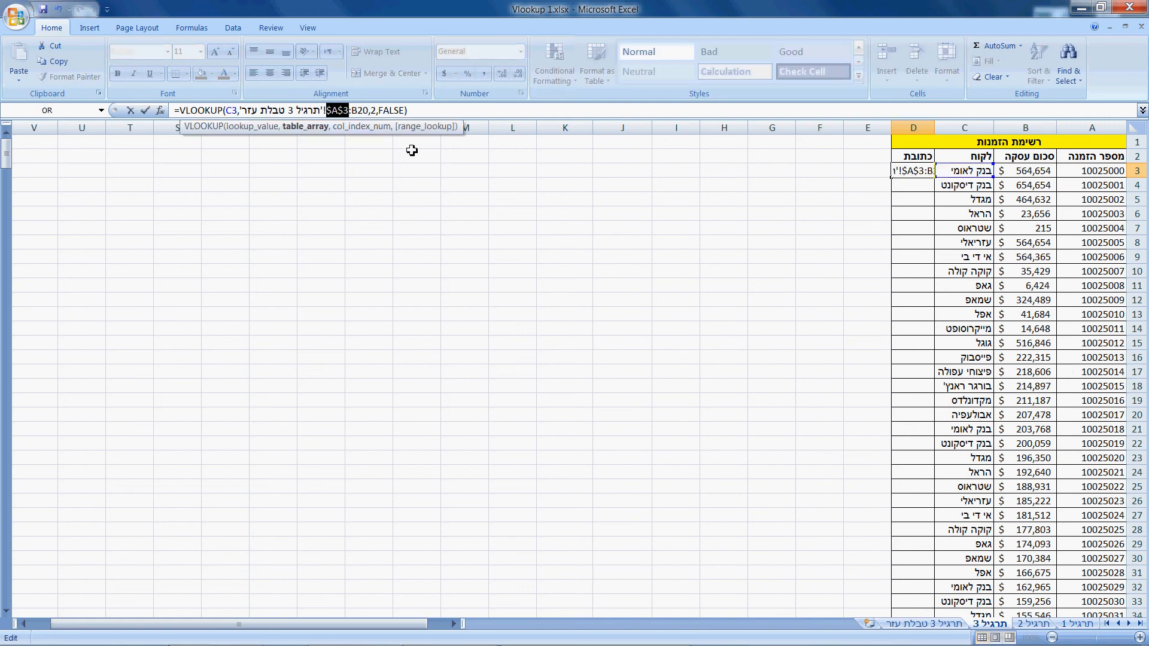
key(Right)
key(Right)
key(F4)
key(Return)
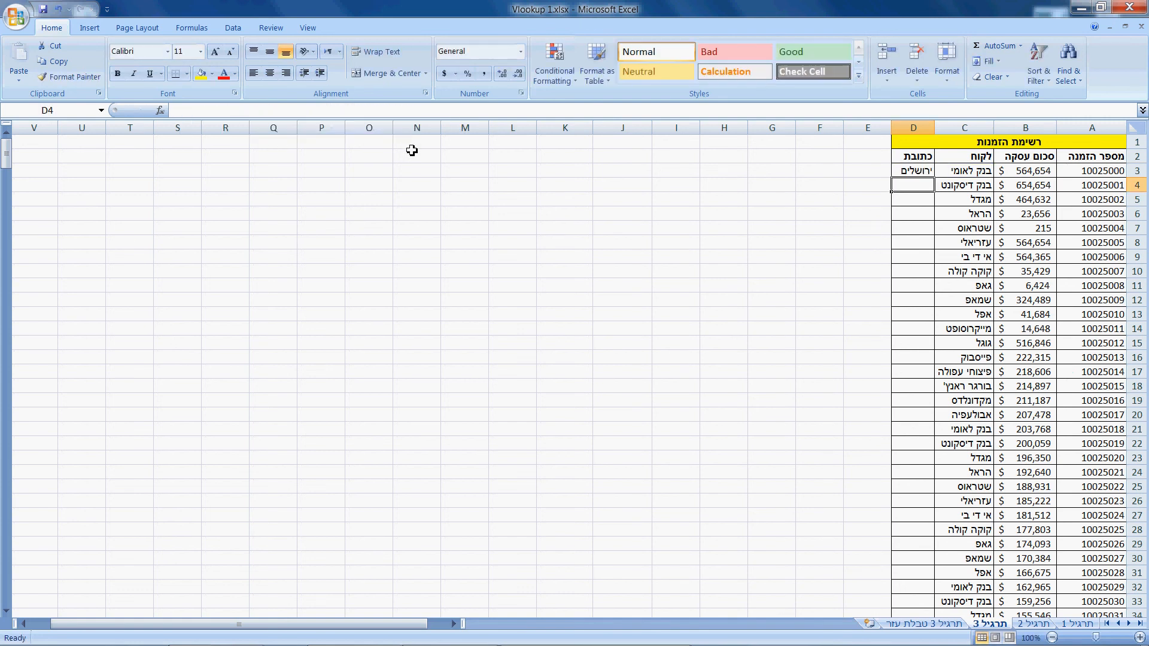
- Fill the cross-sheet D3 formula down the כתובת column and autofit the width of column D
click(901, 171)
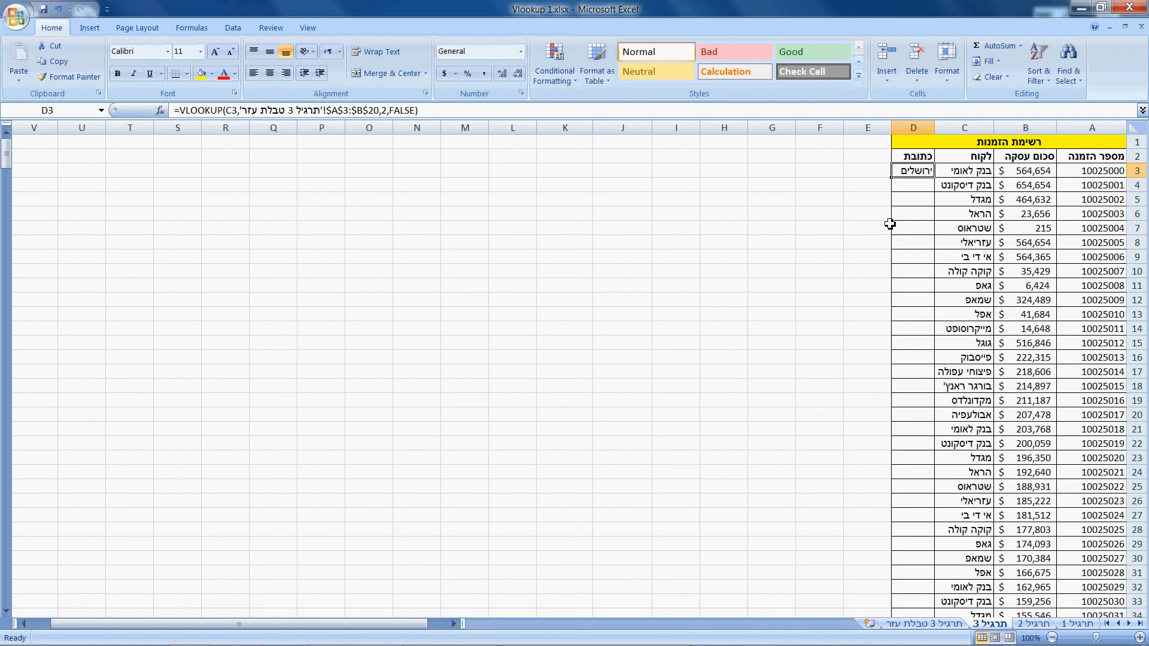
double_click(894, 178)
click(852, 182)
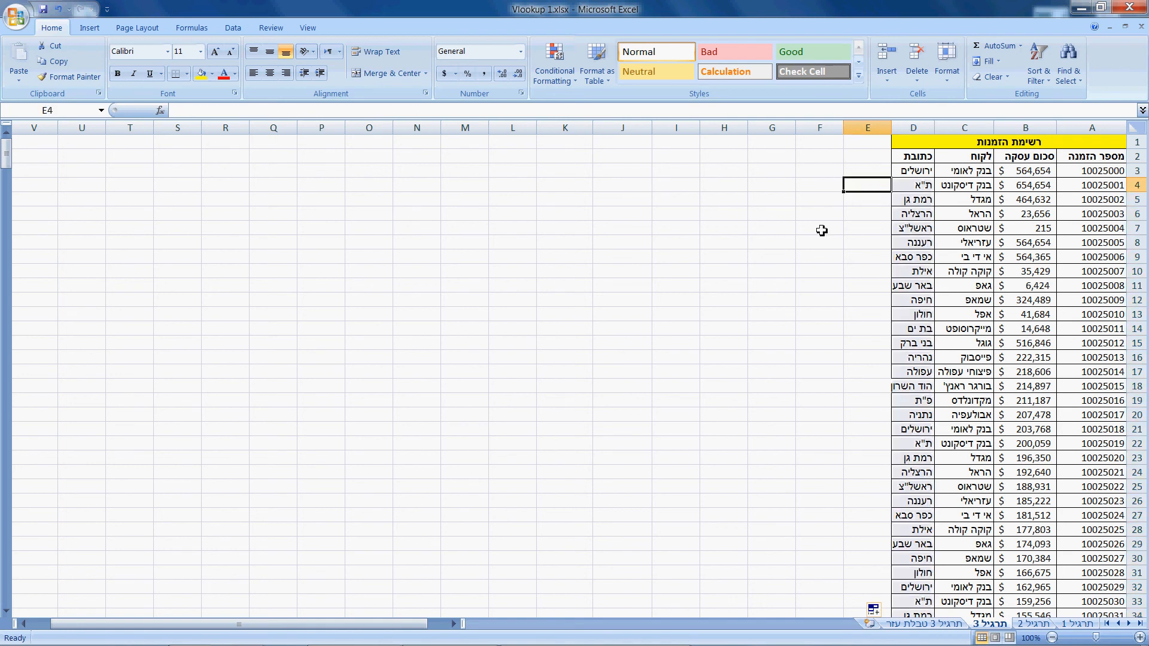
double_click(891, 127)
- Review the D3 formula against the A3:B20 customer list on the תרגיל 3 טבלת עזר sheet, then return to תרגיל 3
click(905, 171)
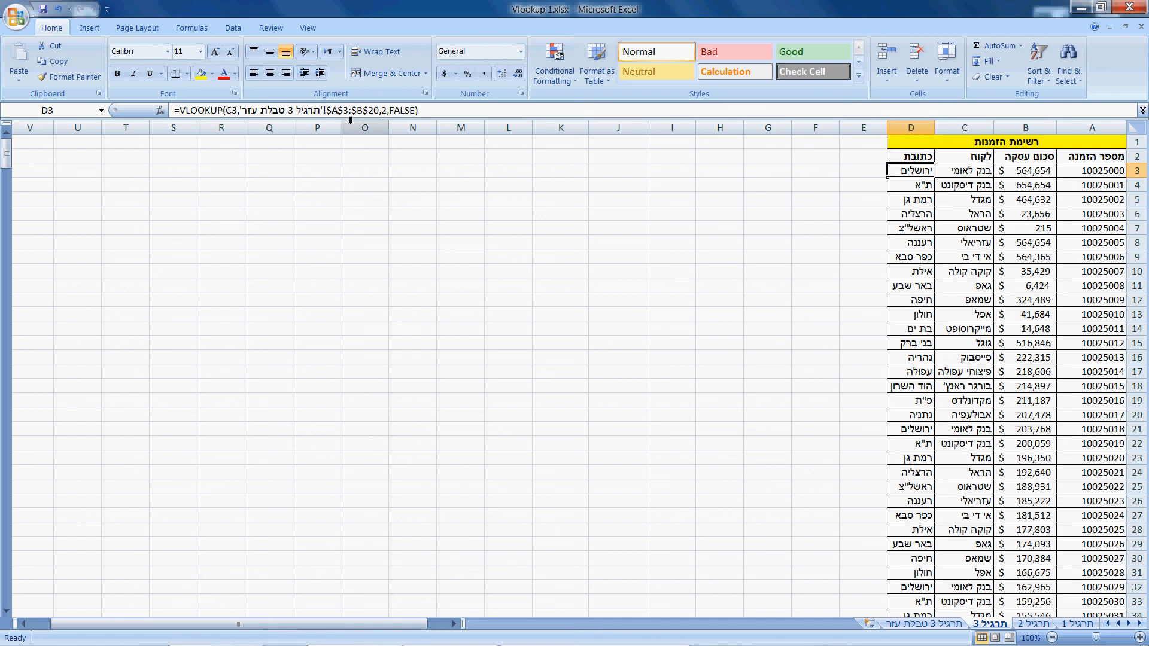
click(934, 624)
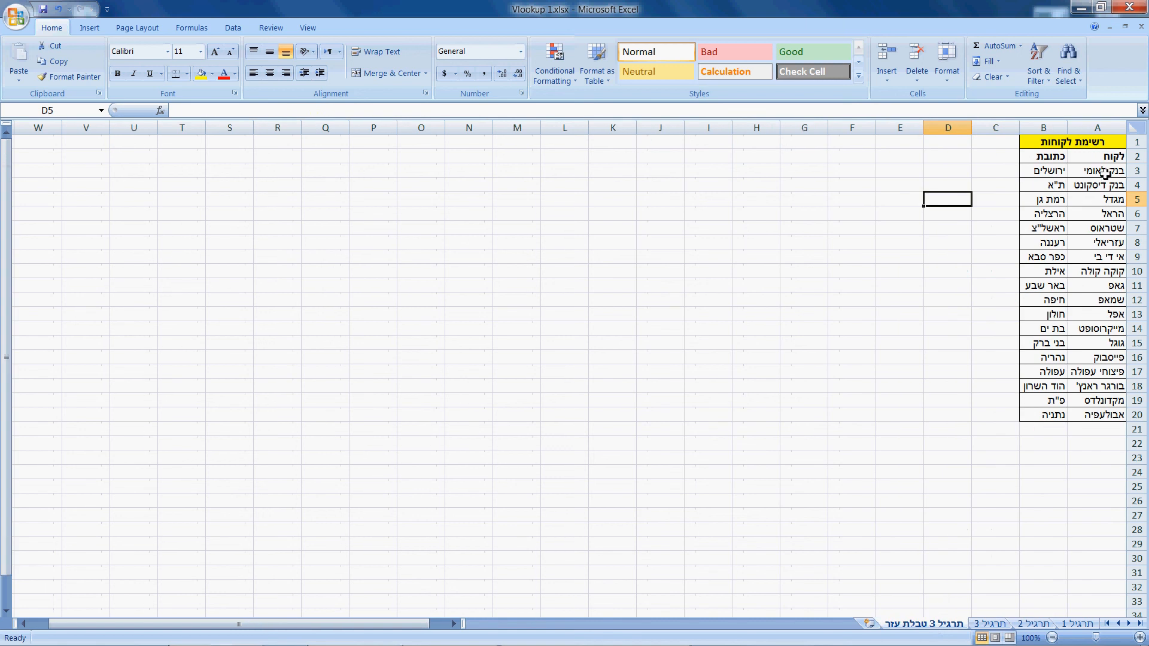
drag(1098, 176, 1034, 419)
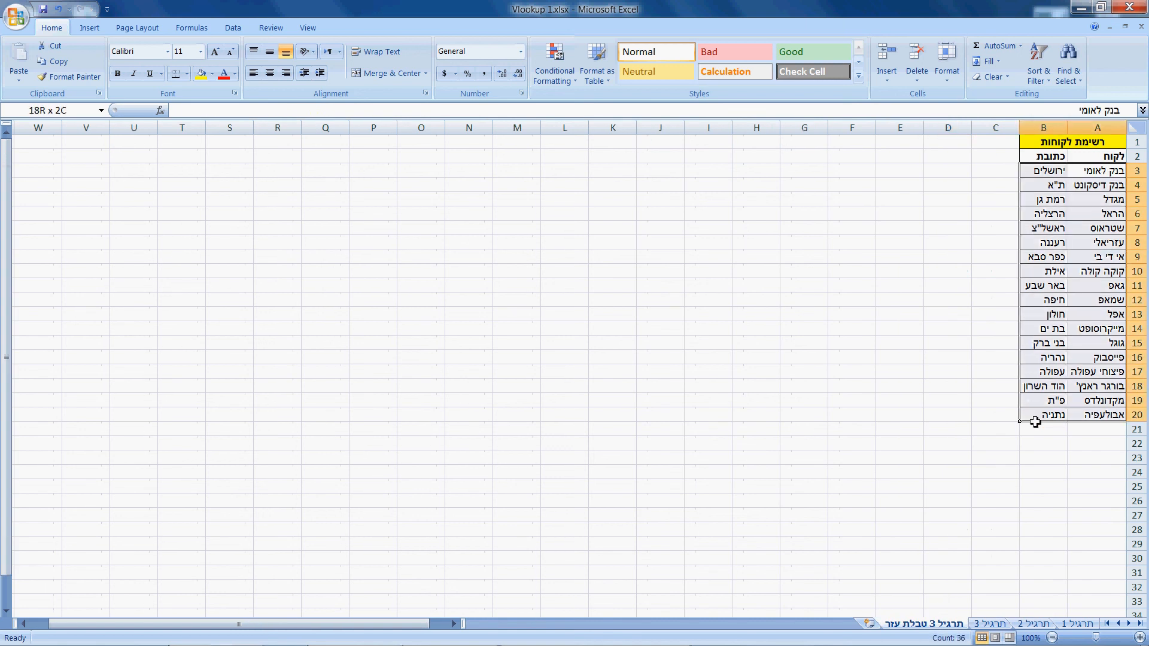
click(988, 624)
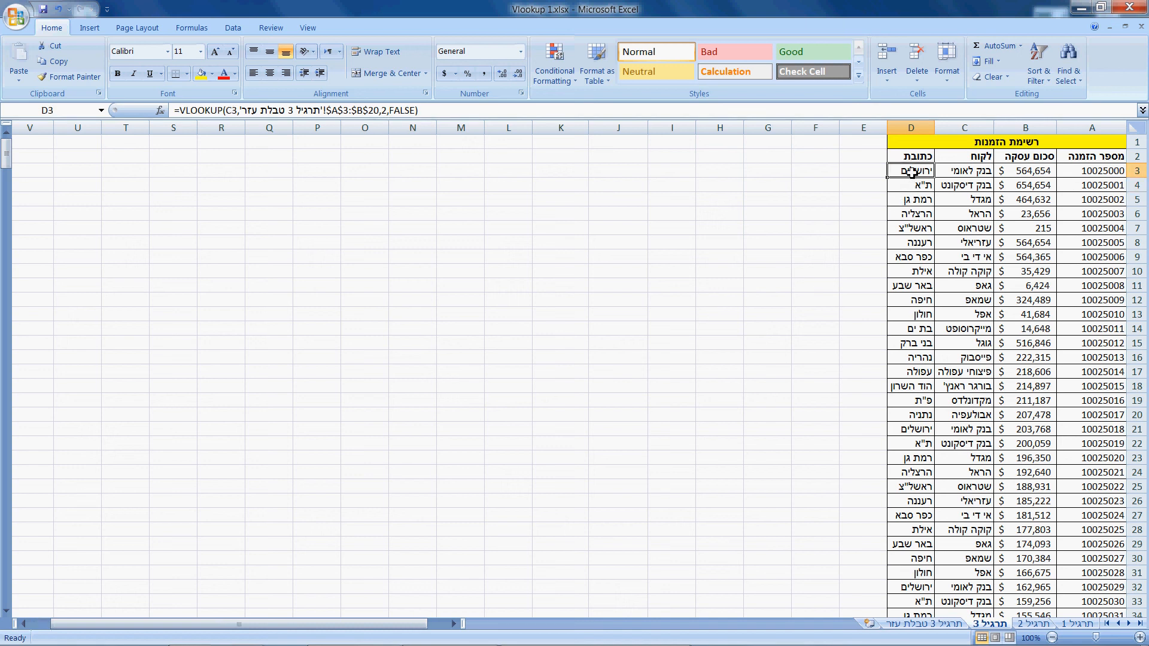
click(765, 243)
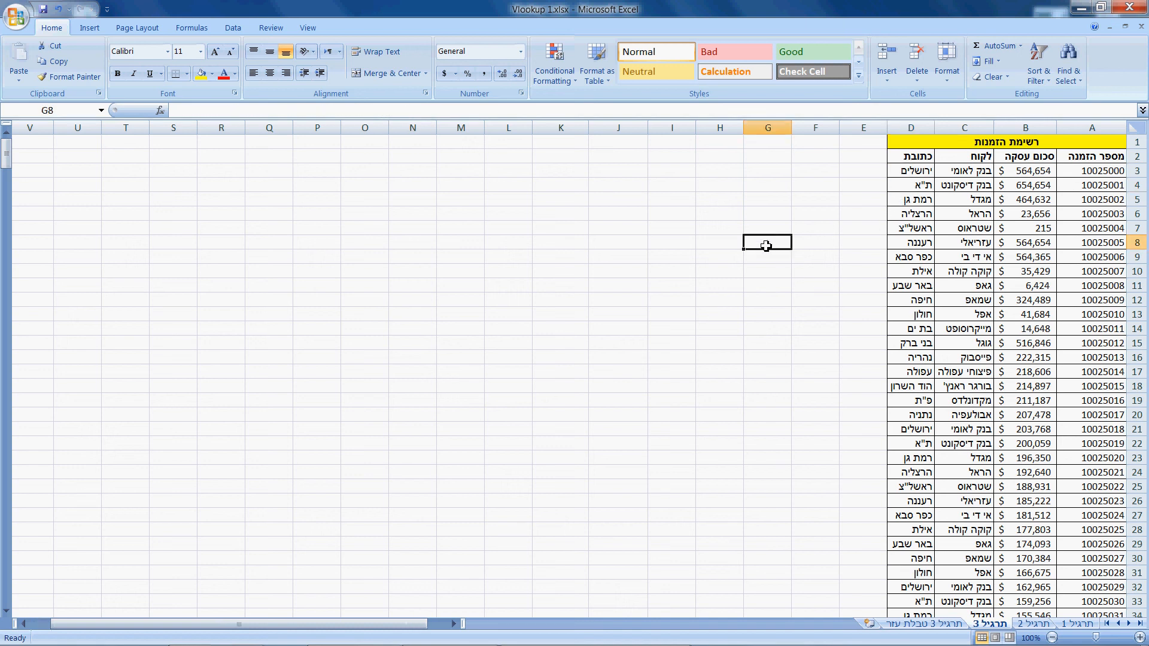